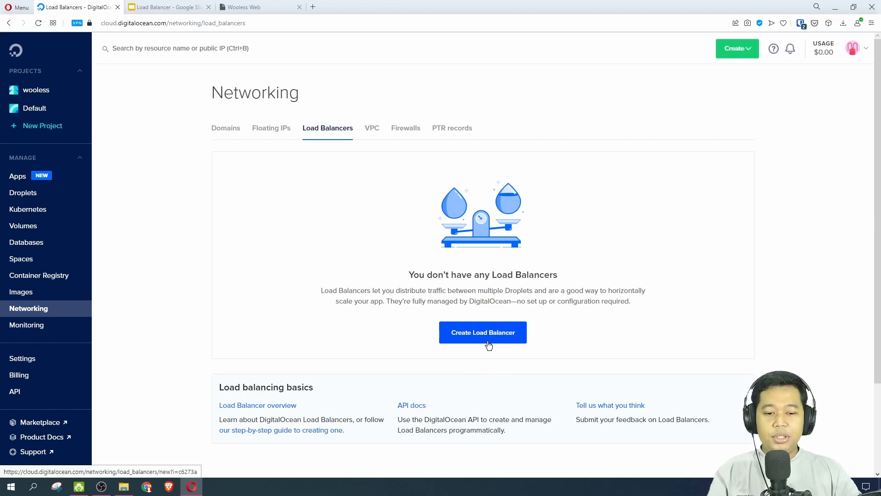
Compare the two servers in the load balancer demo slide with the droplets in the wooless project.
{"action": "left_click", "coordinate": [169, 7]}
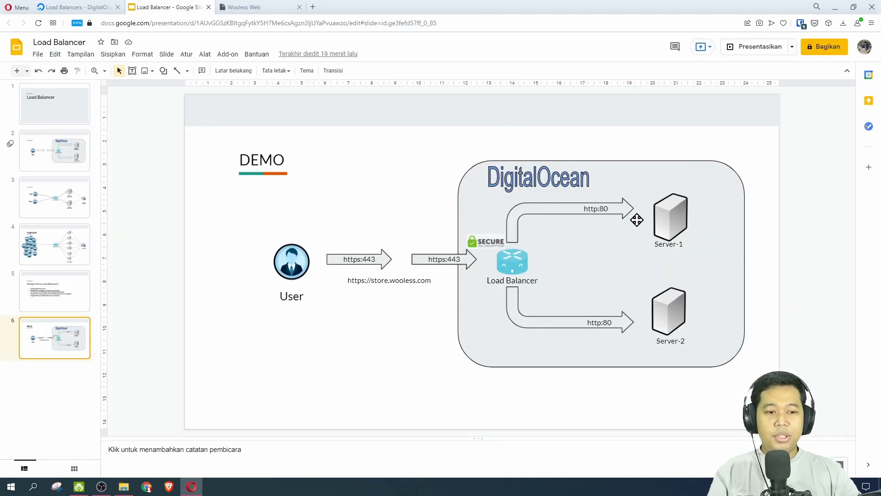
{"action": "left_click", "coordinate": [679, 220]}
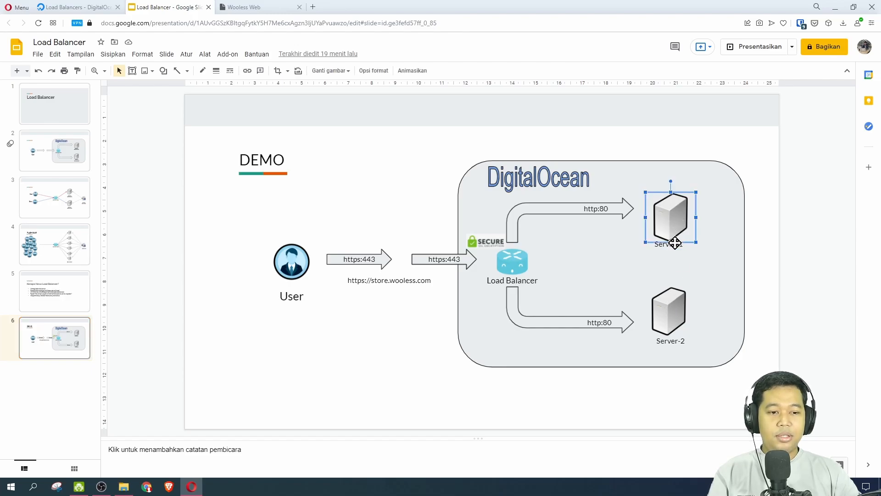
{"action": "left_click", "coordinate": [669, 313]}
{"action": "left_click", "coordinate": [95, 9]}
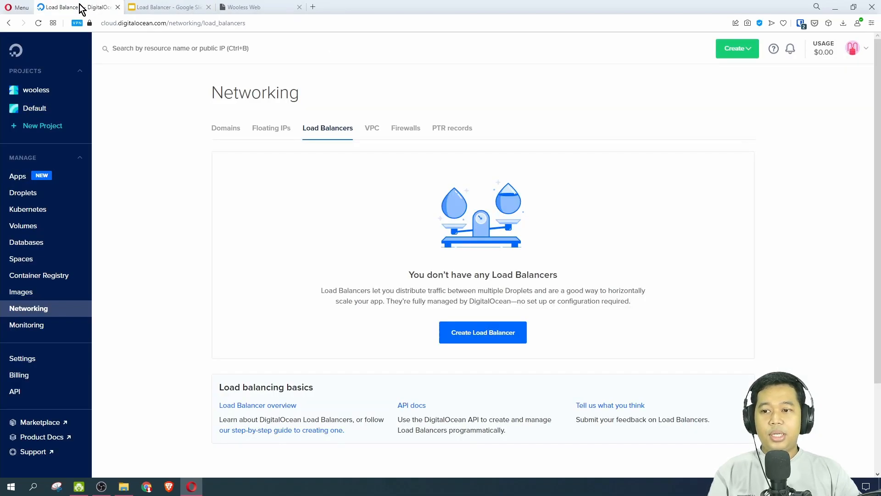
{"action": "left_click", "coordinate": [44, 91]}
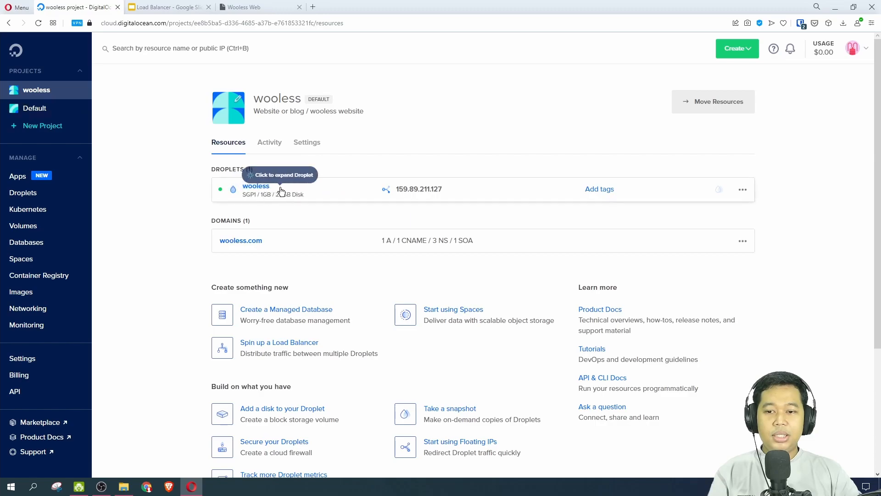
{"action": "left_click", "coordinate": [166, 9]}
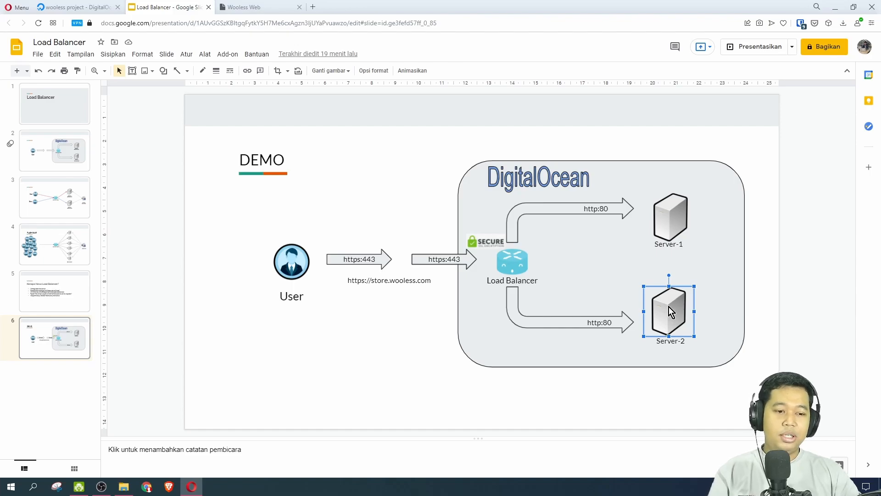
{"action": "left_click", "coordinate": [68, 7]}
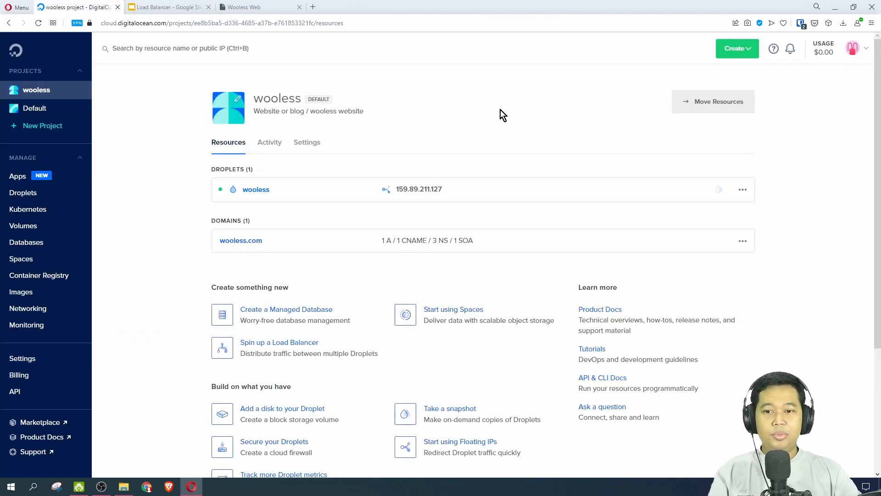
Start a new droplet and choose the Ubuntu wooless-website-installed snapshot as its image.
{"action": "left_click", "coordinate": [736, 51]}
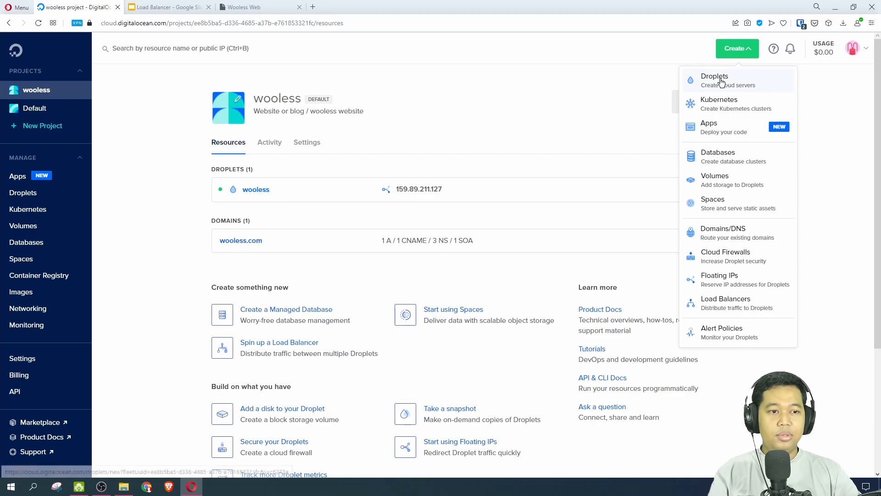
{"action": "left_click", "coordinate": [721, 82]}
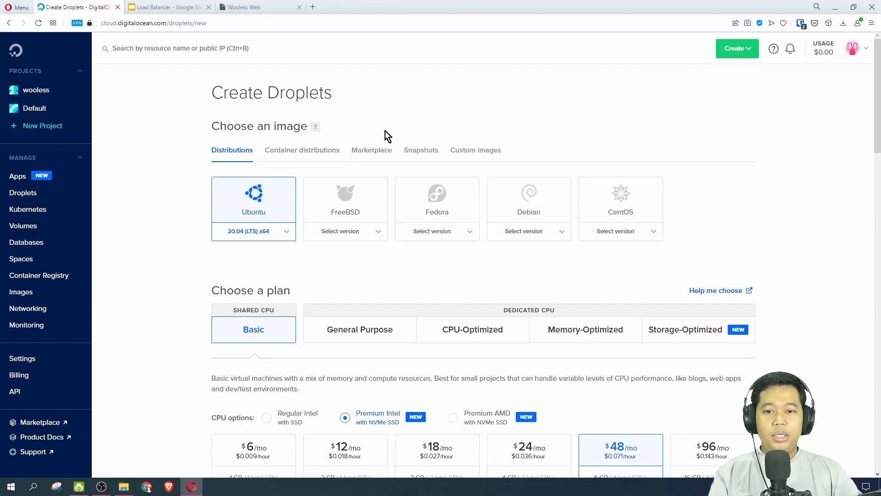
{"action": "left_click", "coordinate": [421, 151]}
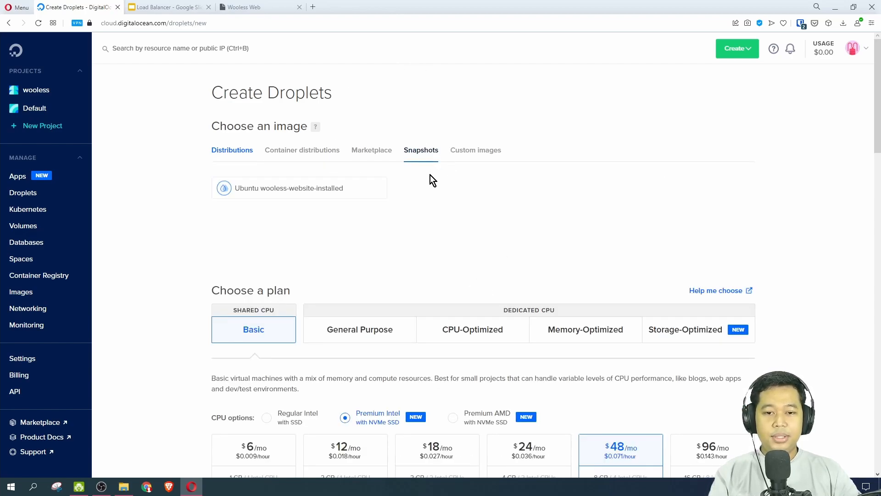
{"action": "left_click", "coordinate": [290, 194]}
Choose the Regular Intel with SSD CPU option and the 1 GB / 1 CPU plan with a 25 GB disk.
{"action": "scroll", "coordinate": [372, 213], "scroll_direction": "down", "scroll_amount": 4}
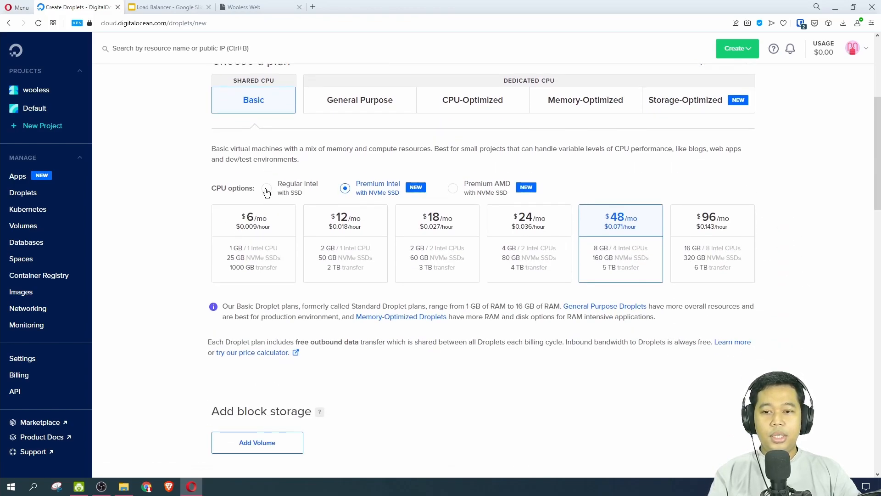
{"action": "left_click", "coordinate": [266, 189]}
{"action": "left_click", "coordinate": [266, 239]}
Set the hostname to wooless2 and create the droplet, keeping the Singapore region, production-vpc network and Masterkey SSH key.
{"action": "scroll", "coordinate": [266, 239], "scroll_direction": "down", "scroll_amount": 2}
{"action": "scroll", "coordinate": [266, 239], "scroll_direction": "down", "scroll_amount": 3}
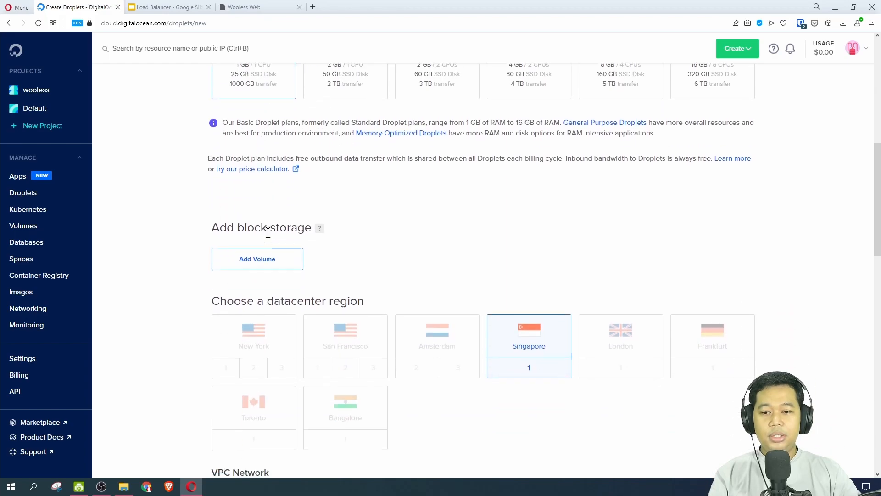
{"action": "scroll", "coordinate": [511, 289], "scroll_direction": "down", "scroll_amount": 4}
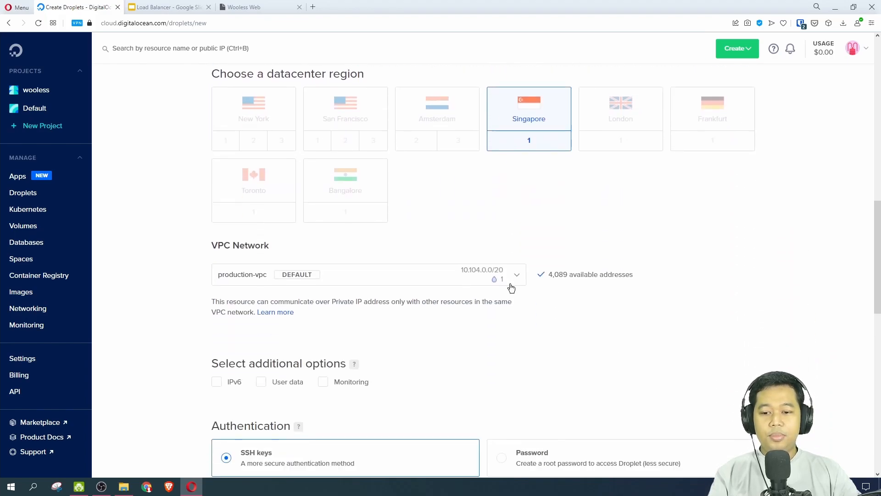
{"action": "scroll", "coordinate": [328, 224], "scroll_direction": "down", "scroll_amount": 2}
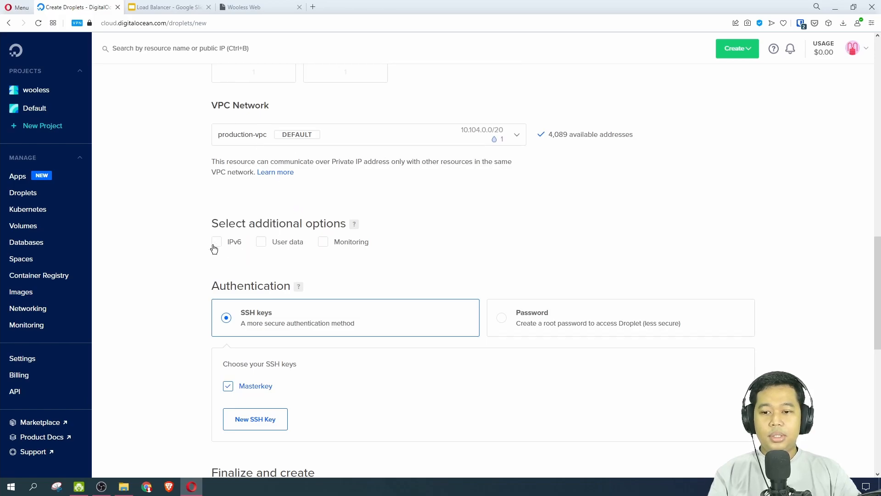
{"action": "scroll", "coordinate": [263, 210], "scroll_direction": "down", "scroll_amount": 3}
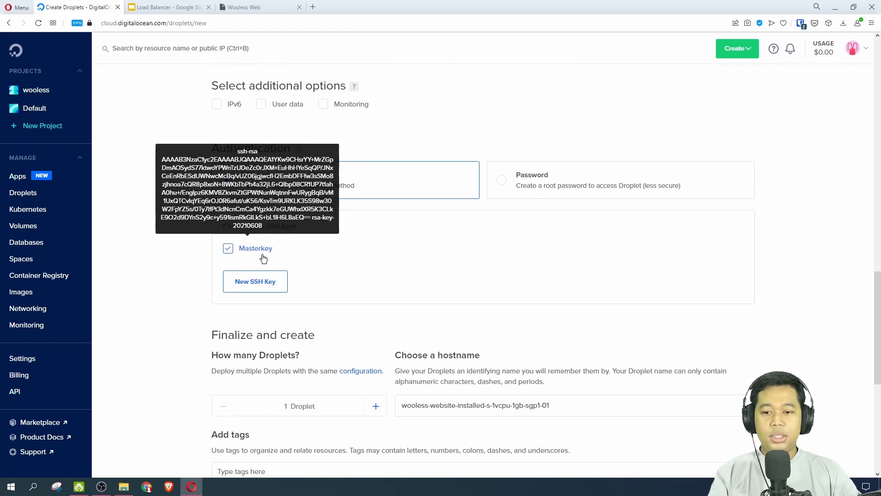
{"action": "scroll", "coordinate": [342, 252], "scroll_direction": "down", "scroll_amount": 5}
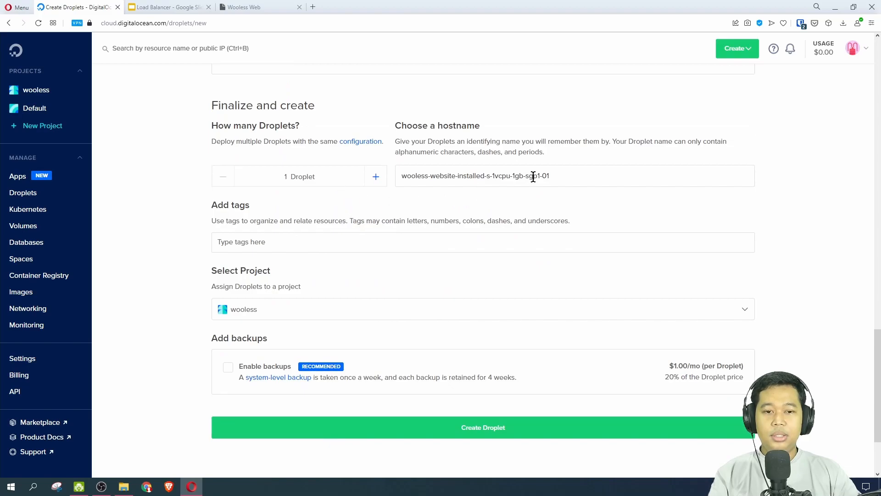
{"action": "left_click_drag", "start_coordinate": [561, 176], "coordinate": [429, 179]}
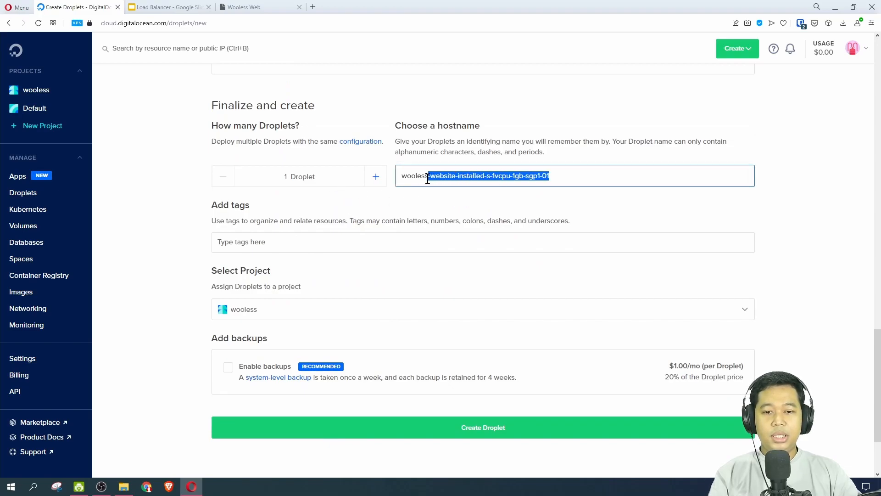
{"action": "type", "text": "2"}
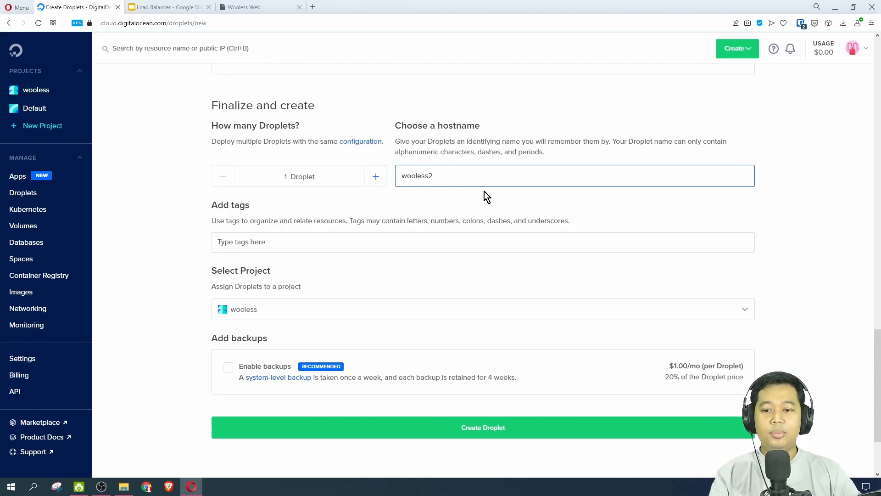
{"action": "scroll", "coordinate": [373, 274], "scroll_direction": "down", "scroll_amount": 2}
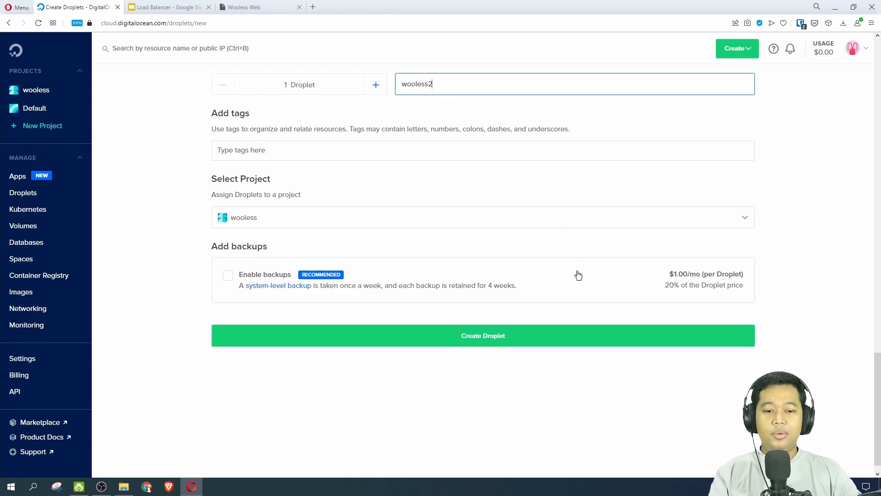
{"action": "left_click", "coordinate": [471, 345]}
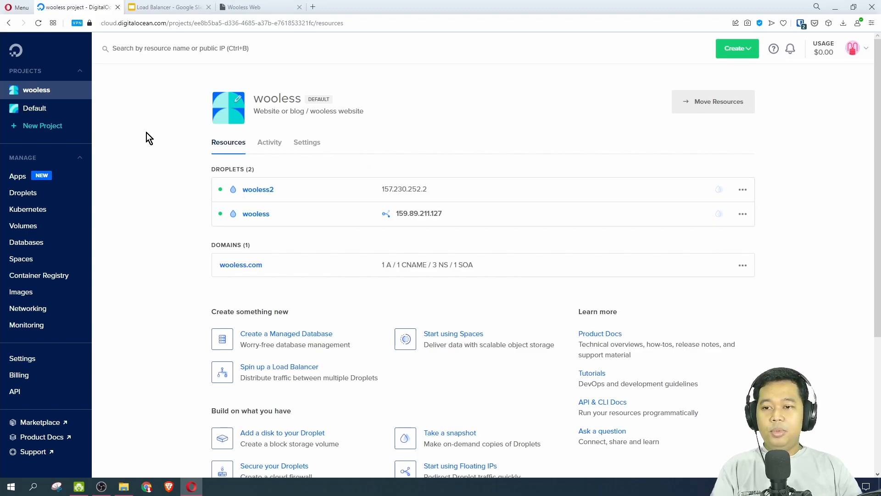
Check the store subdomain in the demo slide's site address.
{"action": "left_click", "coordinate": [168, 7]}
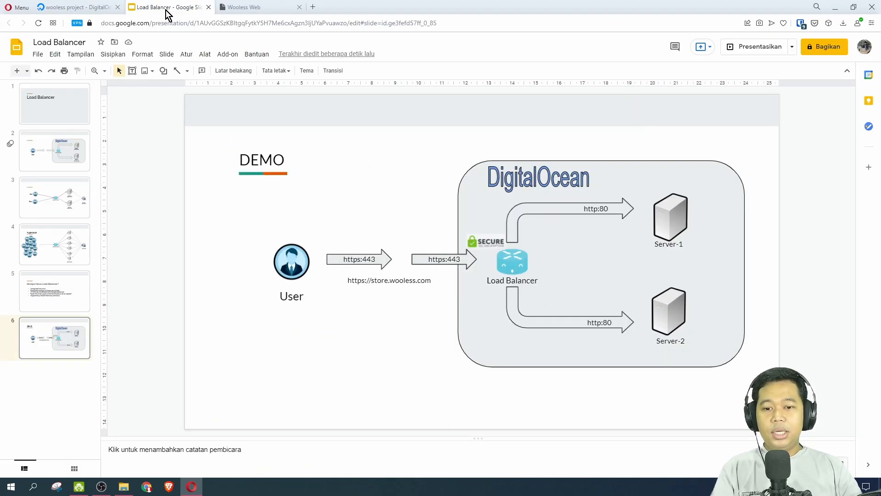
{"action": "left_click", "coordinate": [380, 280]}
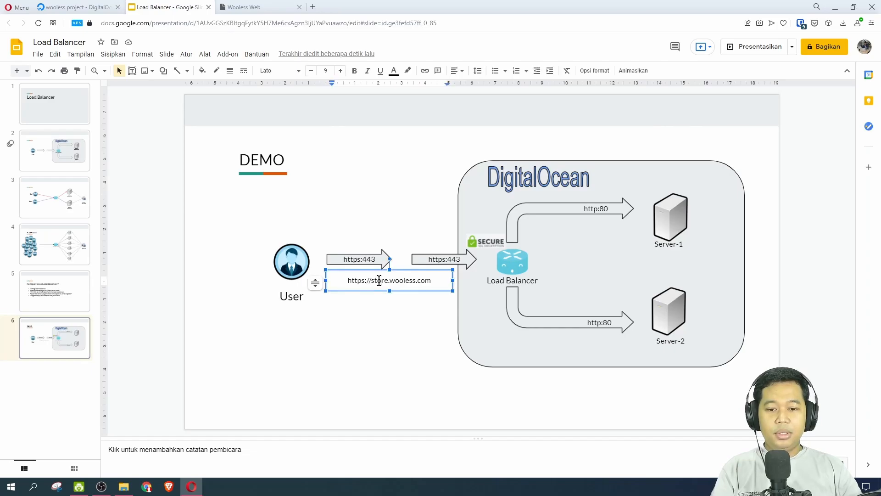
{"action": "double_click", "coordinate": [379, 281]}
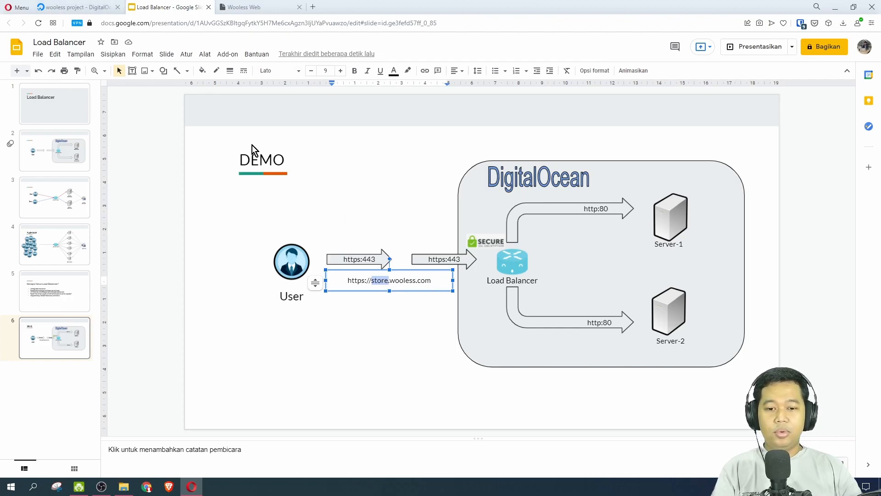
Open the DNS records of the wooless.com domain in DigitalOcean's networking settings.
{"action": "left_click", "coordinate": [71, 6]}
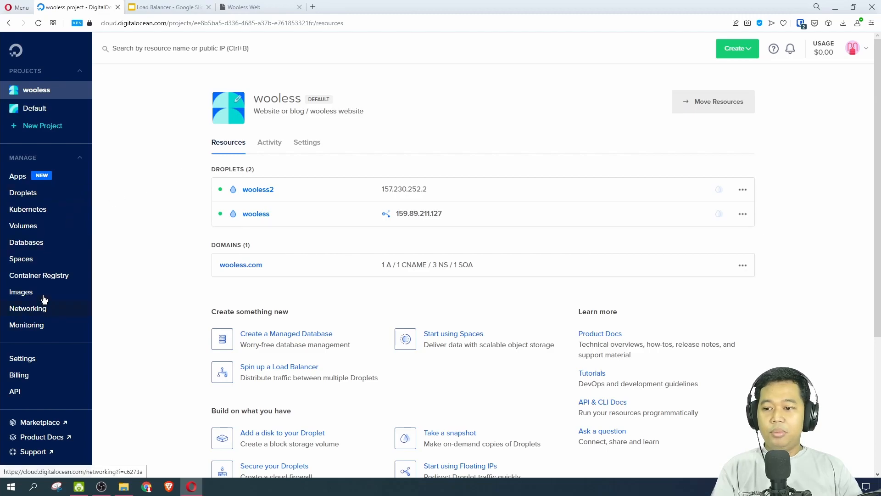
{"action": "left_click", "coordinate": [43, 314]}
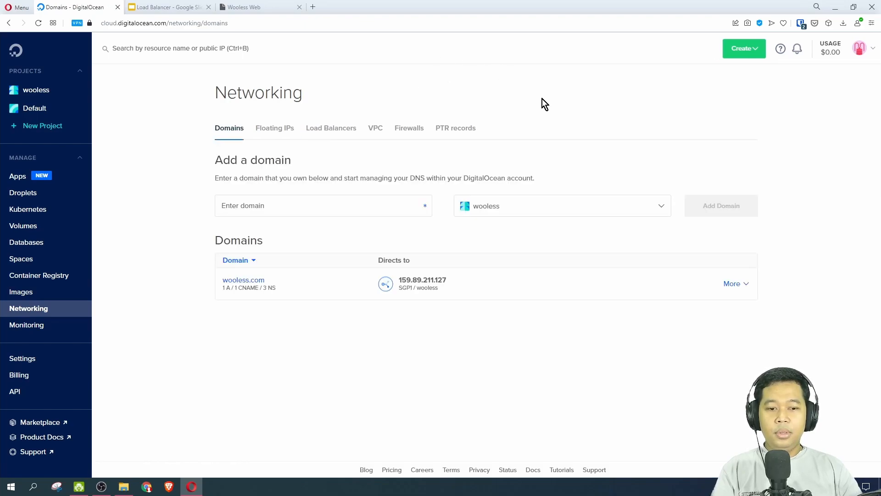
{"action": "left_click", "coordinate": [252, 281]}
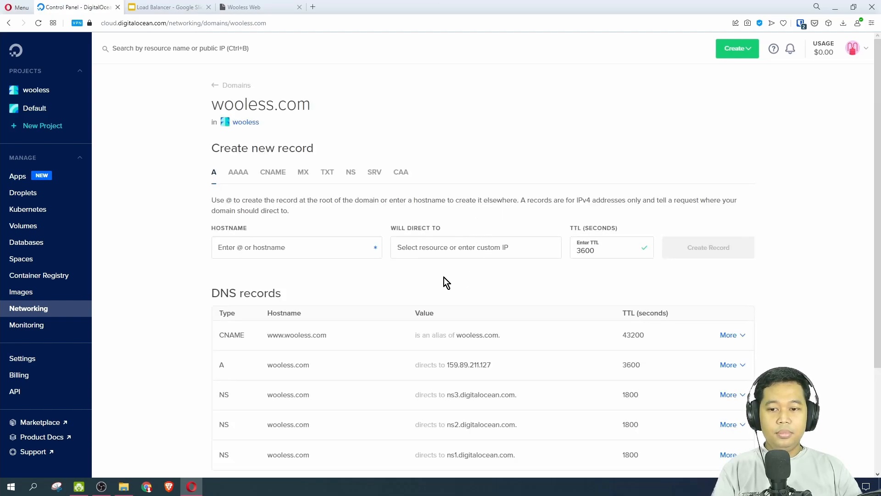
{"action": "scroll", "coordinate": [396, 258], "scroll_direction": "down", "scroll_amount": 1}
{"action": "scroll", "coordinate": [396, 258], "scroll_direction": "up", "scroll_amount": 1}
Create an A record with hostname store that directs to the wooless droplet, keeping the TTL at 3600 seconds.
{"action": "left_click", "coordinate": [319, 250]}
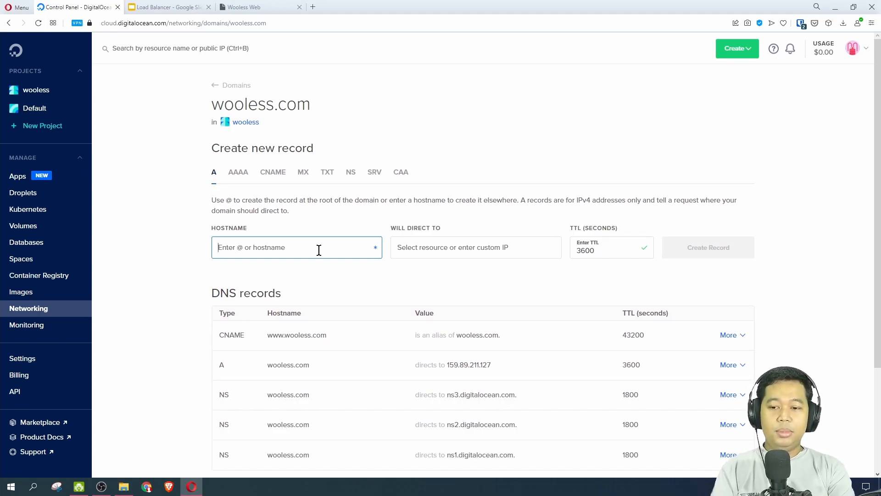
{"action": "type", "text": "store"}
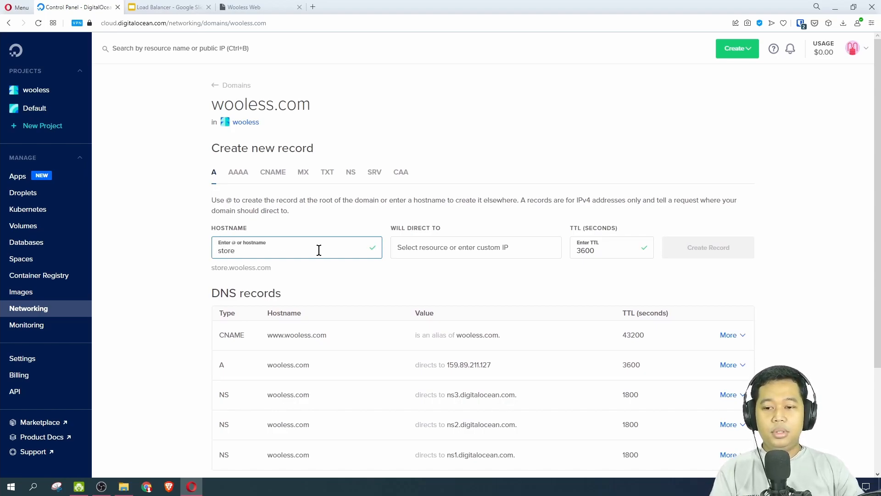
{"action": "left_click", "coordinate": [466, 253]}
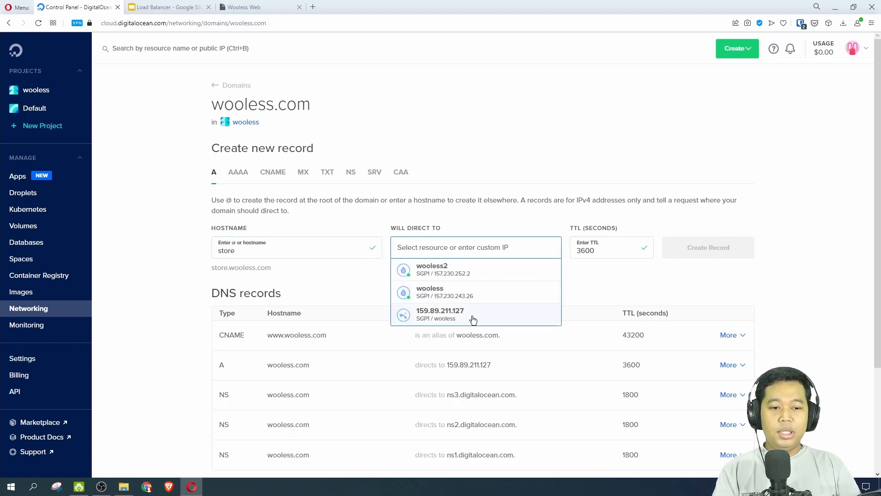
{"action": "left_click", "coordinate": [553, 222]}
{"action": "left_click", "coordinate": [485, 249]}
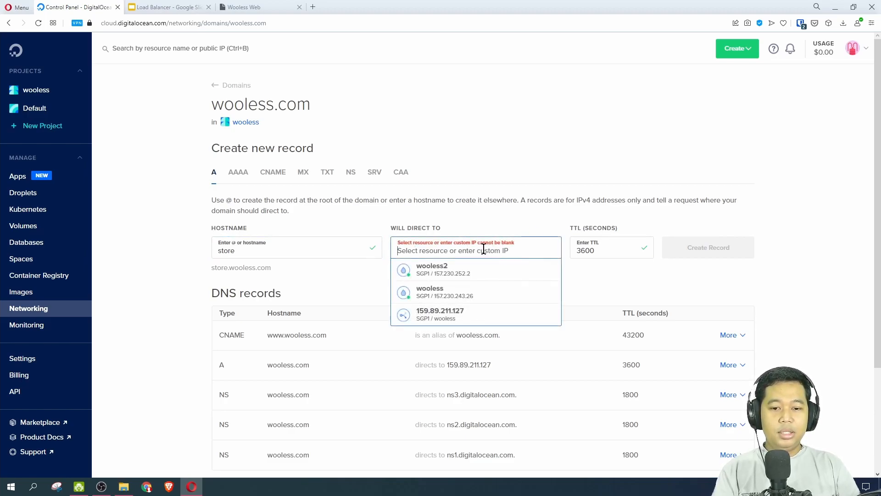
{"action": "left_click", "coordinate": [503, 296]}
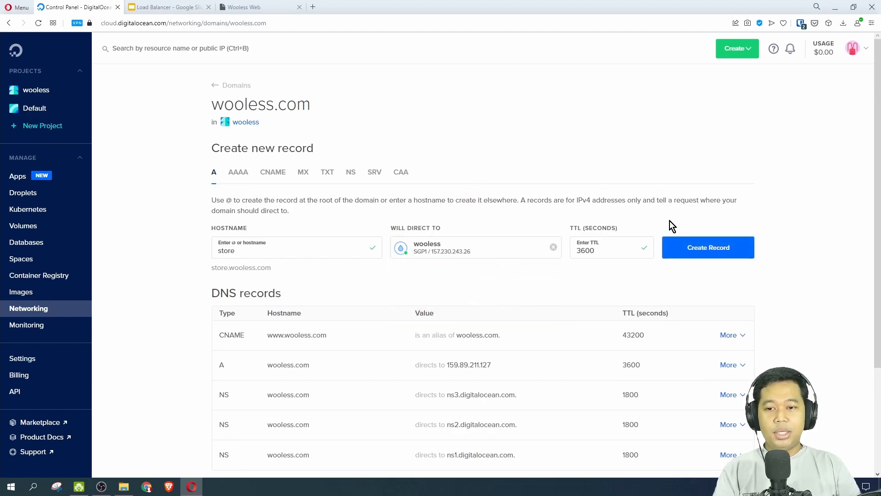
{"action": "left_click", "coordinate": [711, 250]}
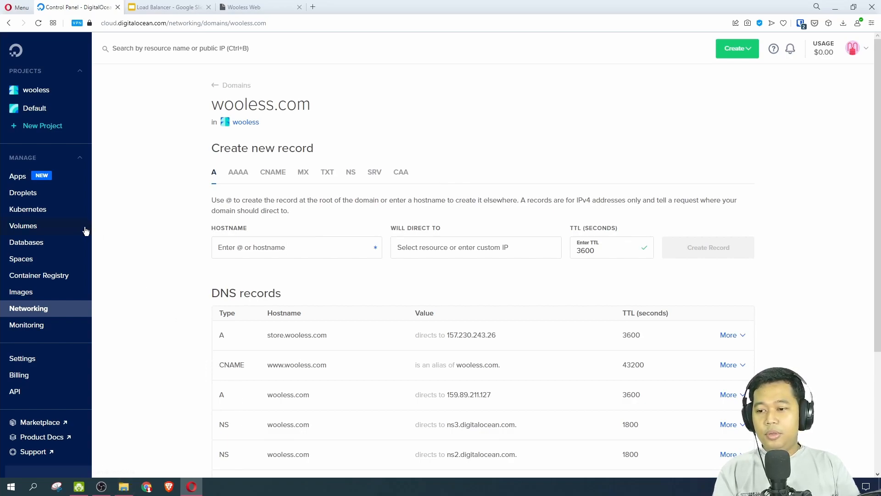
Start a new load balancer, keeping the Small $10/month size, and choose Singapore 1 as its datacenter region.
{"action": "left_click", "coordinate": [38, 311]}
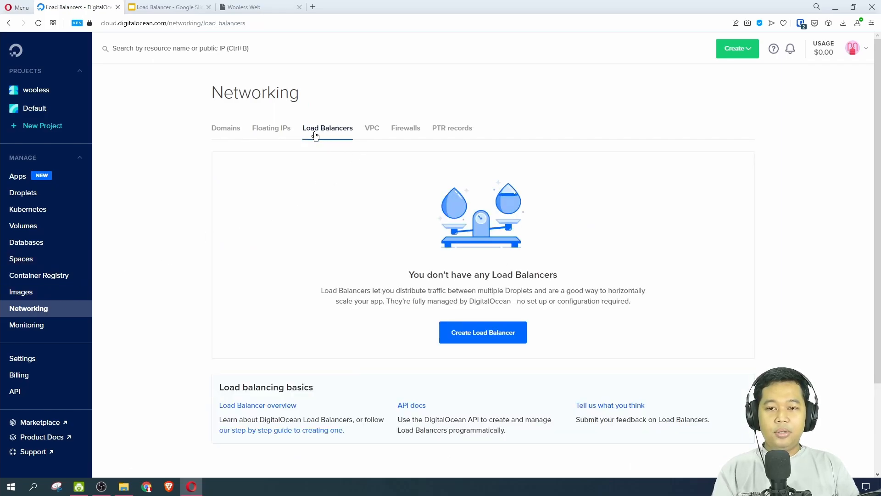
{"action": "left_click", "coordinate": [477, 335]}
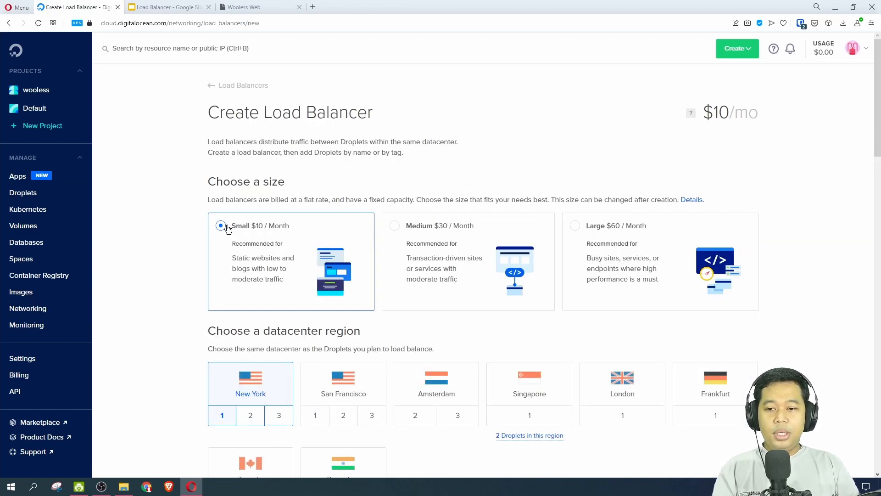
{"action": "scroll", "coordinate": [248, 239], "scroll_direction": "down", "scroll_amount": 3}
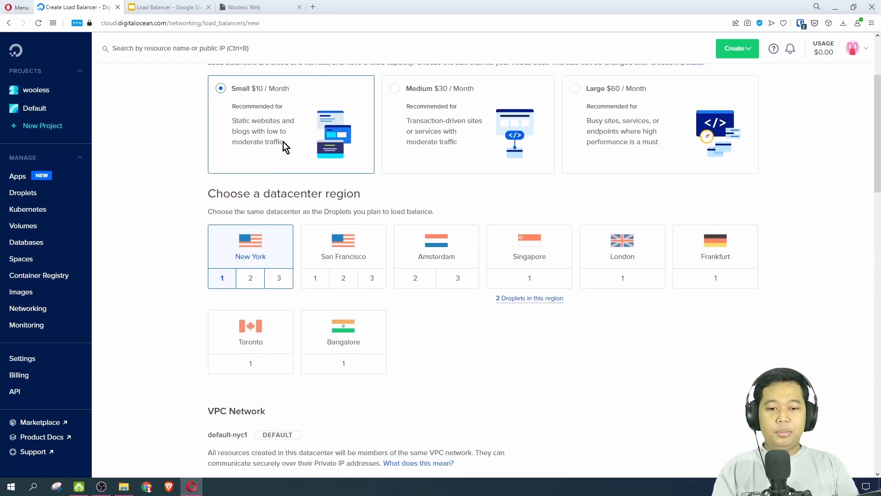
{"action": "left_click", "coordinate": [527, 250]}
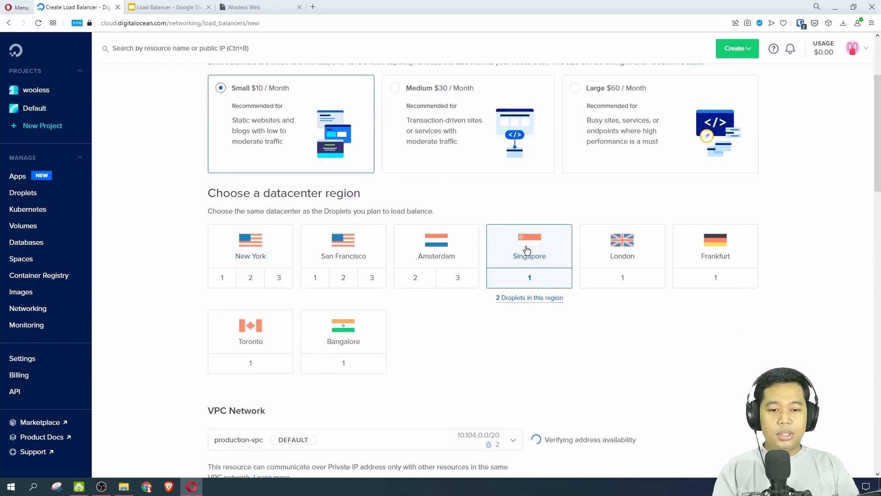
Review the VPC network, droplet and forwarding rule sections of the load balancer form, keeping production-vpc as the network.
{"action": "scroll", "coordinate": [529, 260], "scroll_direction": "down", "scroll_amount": 3}
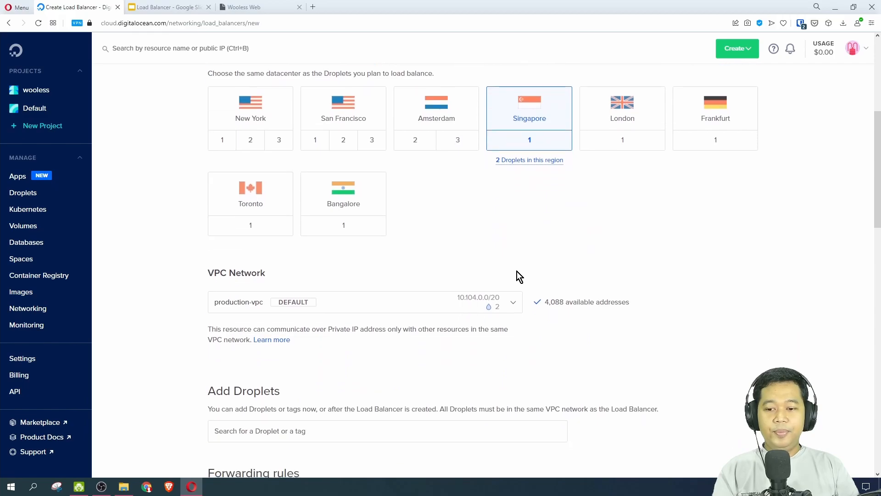
{"action": "scroll", "coordinate": [289, 309], "scroll_direction": "down", "scroll_amount": 1}
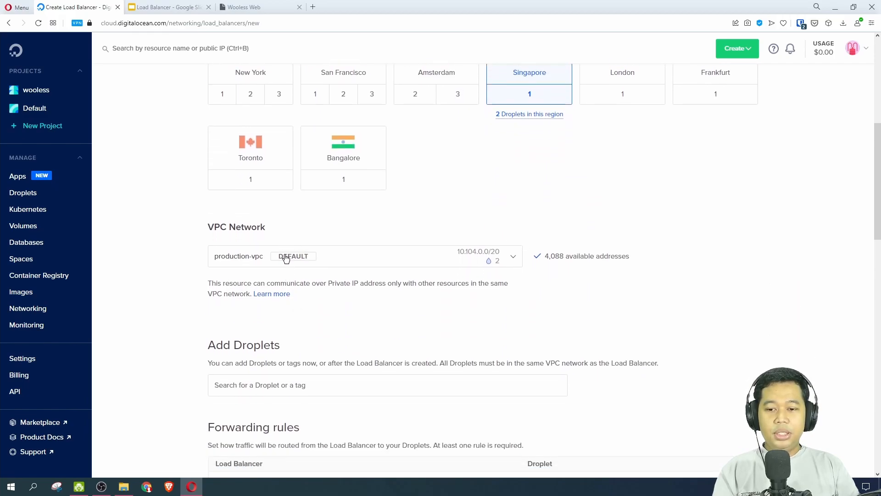
{"action": "scroll", "coordinate": [359, 263], "scroll_direction": "down", "scroll_amount": 1}
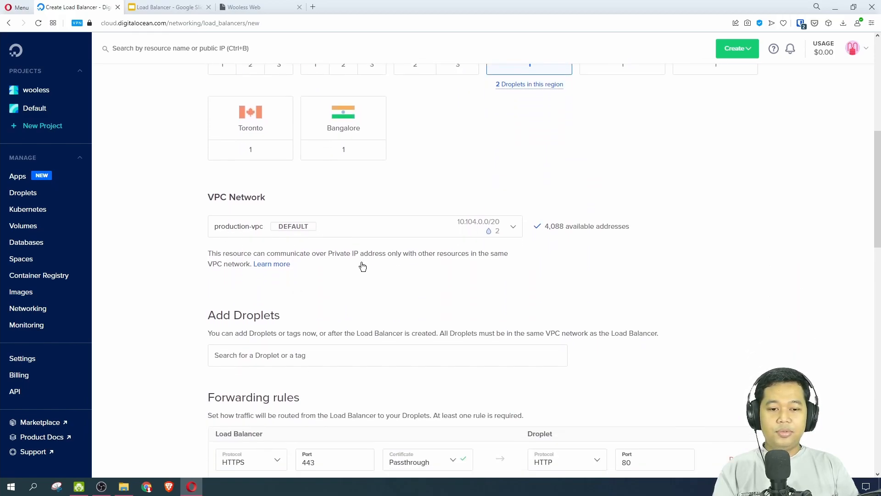
{"action": "scroll", "coordinate": [476, 298], "scroll_direction": "down", "scroll_amount": 3}
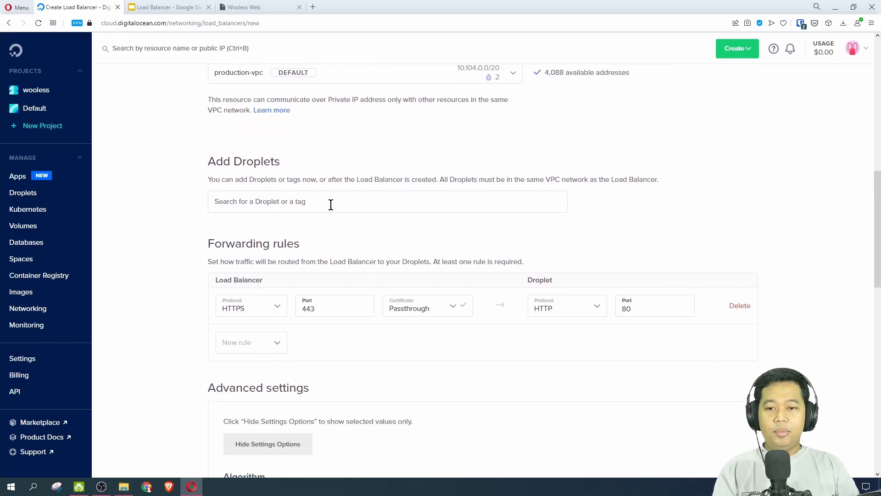
{"action": "scroll", "coordinate": [358, 183], "scroll_direction": "up", "scroll_amount": 4}
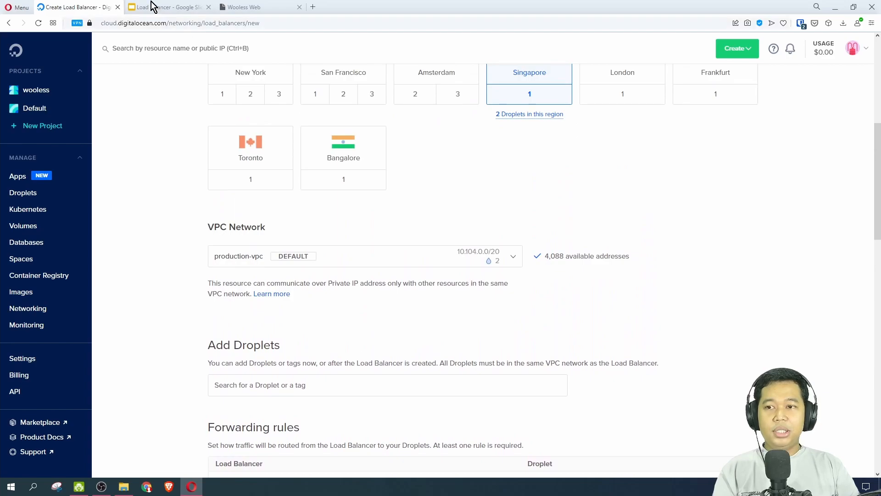
Switch to the Google Slides demo diagram and check the load balancer and the two servers behind it.
{"action": "left_click", "coordinate": [163, 11]}
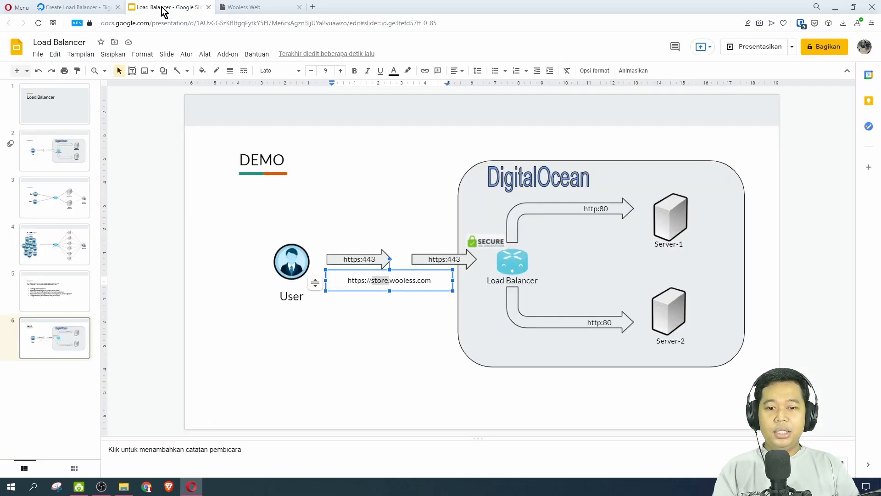
{"action": "left_click", "coordinate": [512, 265]}
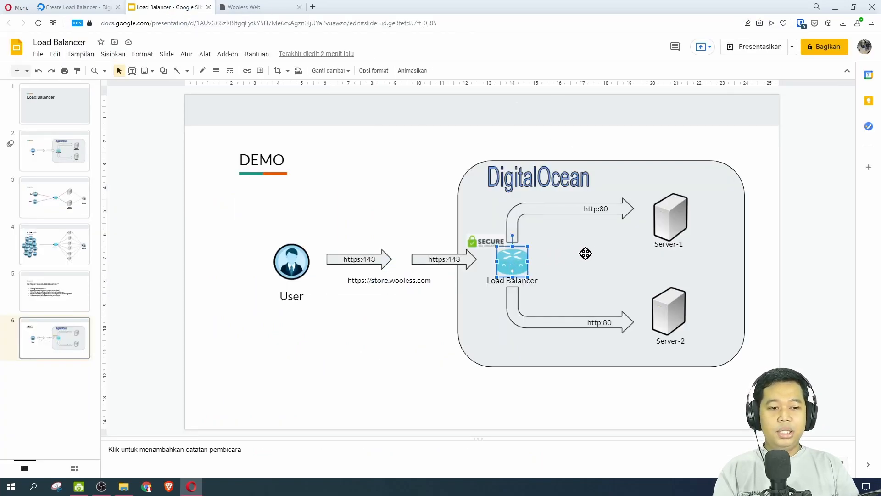
{"action": "left_click", "coordinate": [673, 215]}
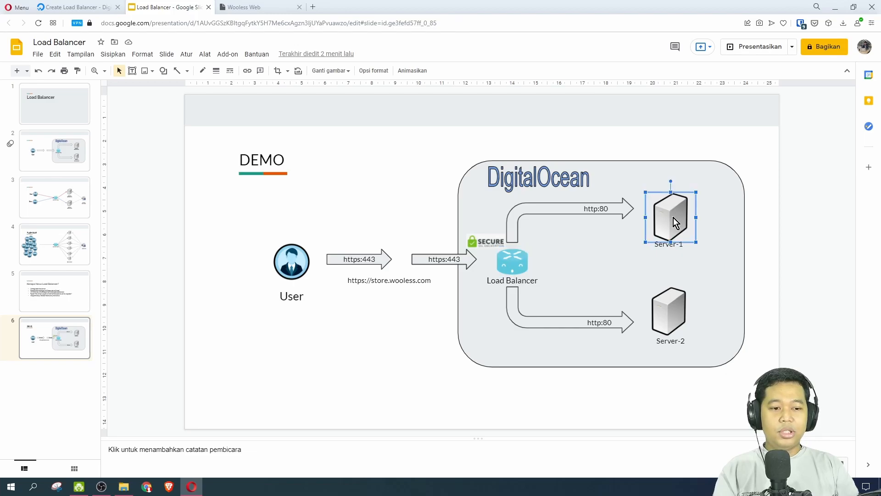
{"action": "left_click", "coordinate": [674, 318]}
Return to the DigitalOcean load balancer form and add the wooless and wooless2 droplets.
{"action": "left_click", "coordinate": [73, 6]}
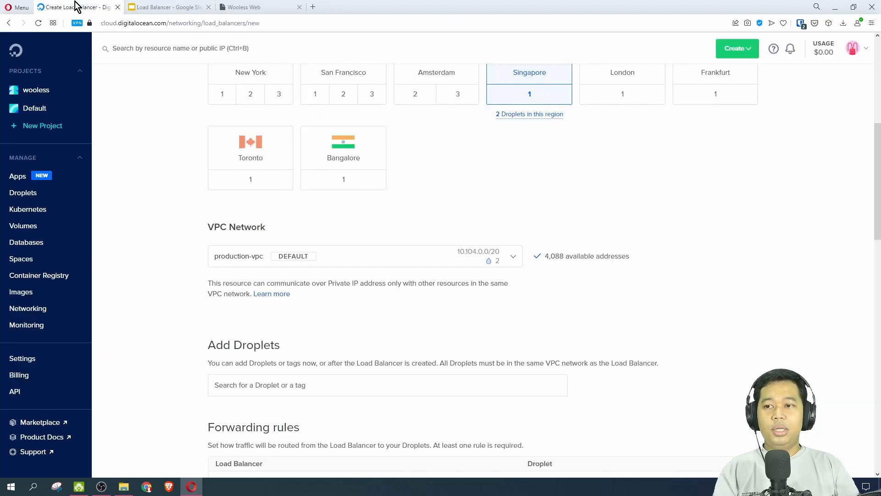
{"action": "scroll", "coordinate": [462, 208], "scroll_direction": "down", "scroll_amount": 2}
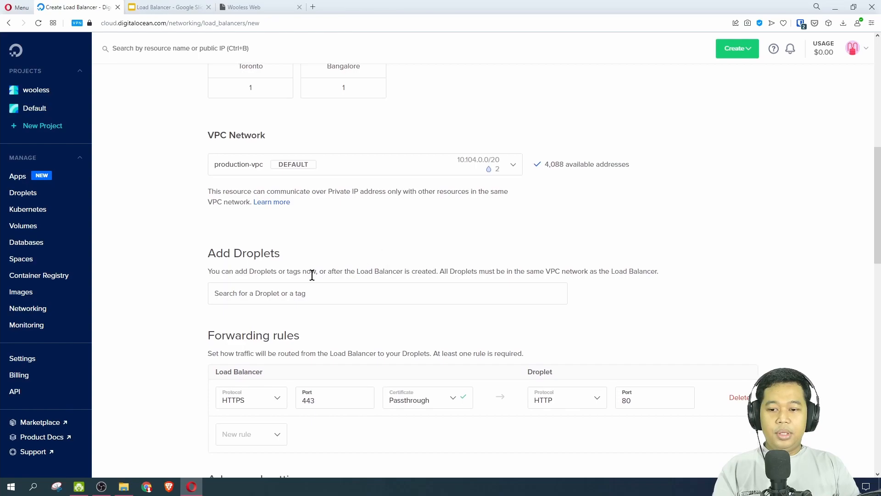
{"action": "left_click", "coordinate": [303, 292]}
{"action": "type", "text": "w"}
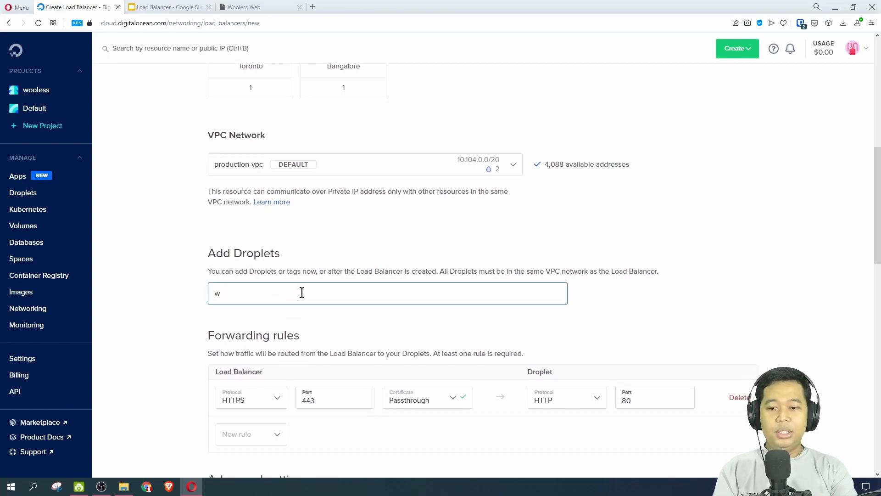
{"action": "left_click", "coordinate": [299, 332]}
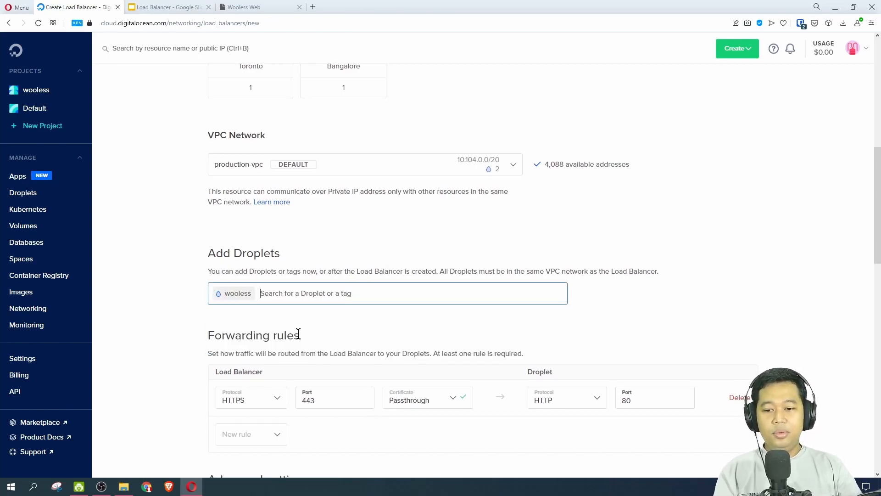
{"action": "type", "text": "w"}
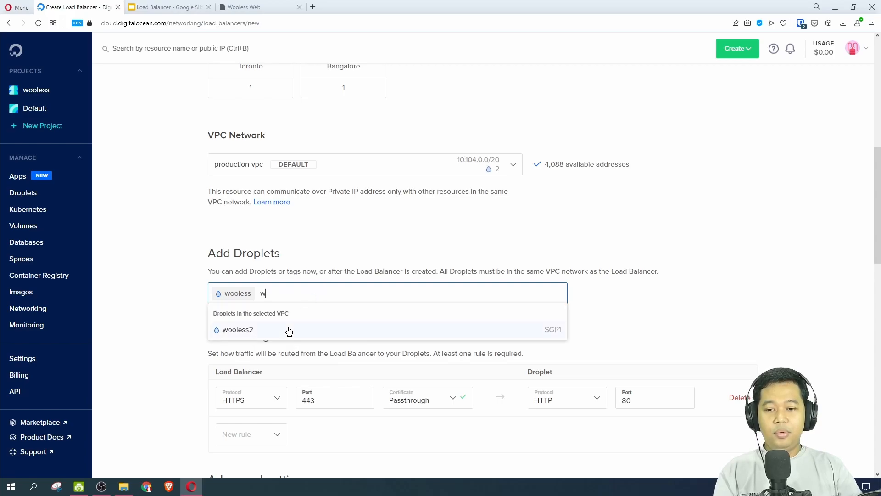
{"action": "left_click", "coordinate": [289, 331]}
{"action": "left_click", "coordinate": [160, 289]}
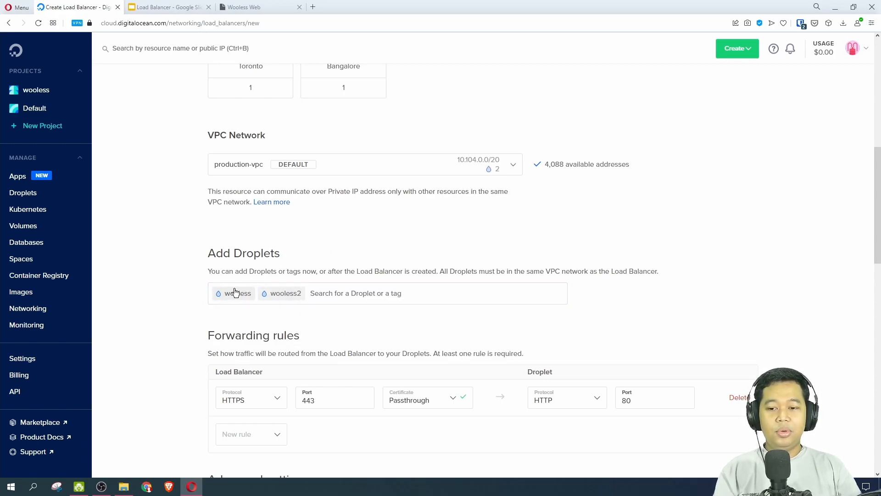
Examine the forwarding rules section and compare it with the user's https:443 connection on the Google Slides demo slide.
{"action": "scroll", "coordinate": [362, 308], "scroll_direction": "down", "scroll_amount": 2}
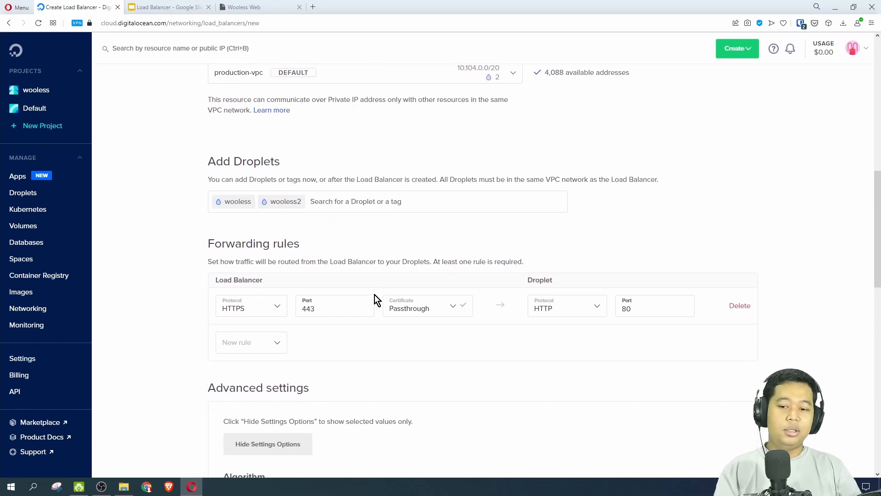
{"action": "scroll", "coordinate": [384, 258], "scroll_direction": "down", "scroll_amount": 2}
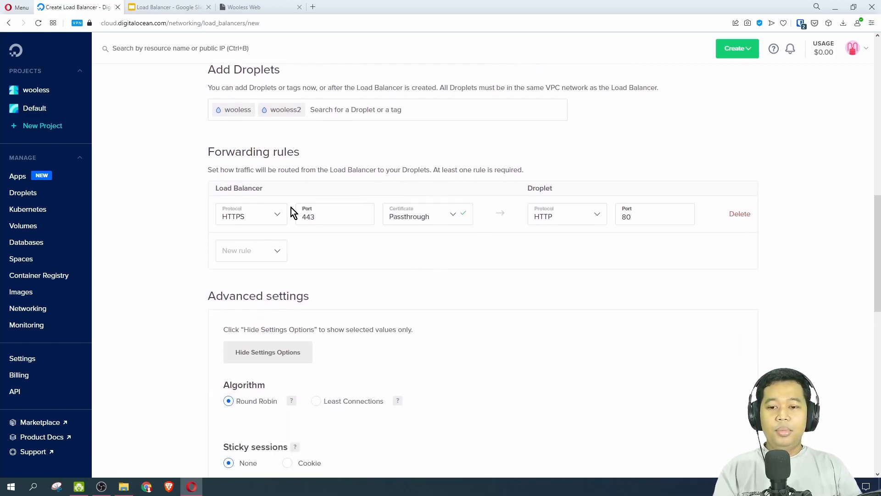
{"action": "scroll", "coordinate": [333, 248], "scroll_direction": "up", "scroll_amount": 1}
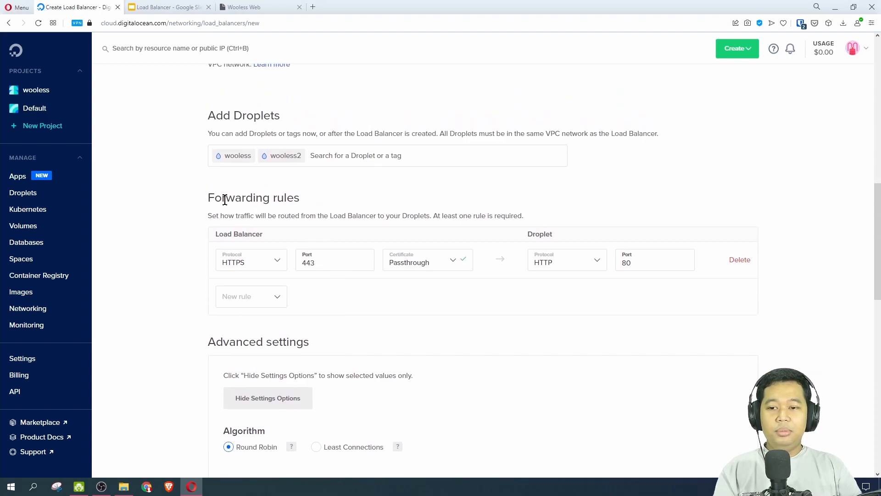
{"action": "left_click_drag", "start_coordinate": [223, 197], "coordinate": [276, 196]}
{"action": "left_click", "coordinate": [293, 195]}
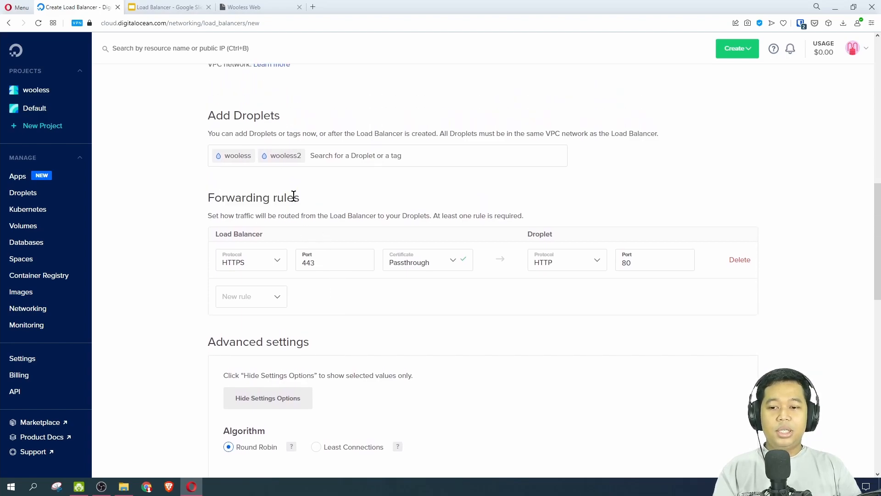
{"action": "left_click", "coordinate": [181, 8]}
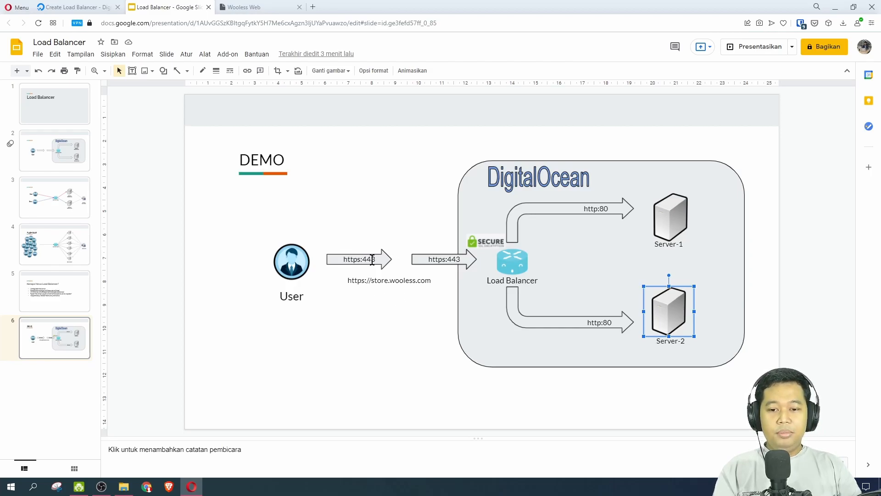
{"action": "left_click_drag", "start_coordinate": [343, 260], "coordinate": [372, 262]}
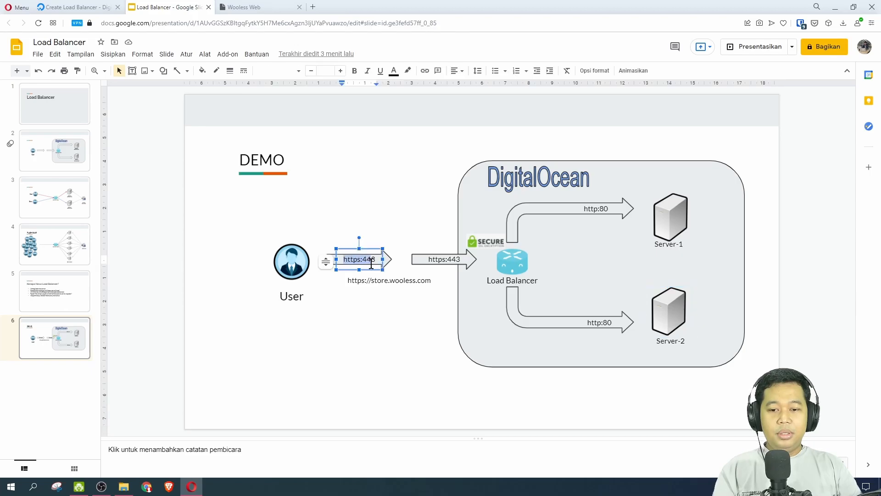
{"action": "left_click", "coordinate": [372, 220]}
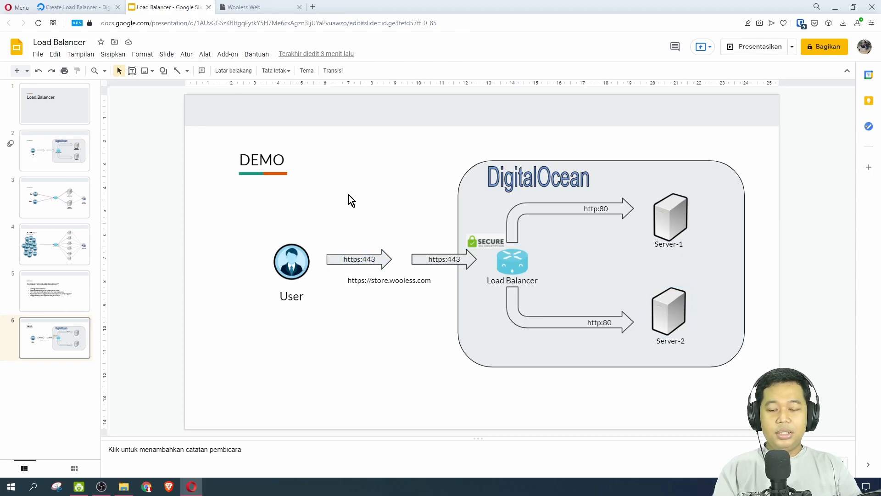
Back in DigitalOcean, keep the forwarding rule from HTTPS port 443 to HTTP port 80 and check it against the demo slide.
{"action": "left_click", "coordinate": [72, 7]}
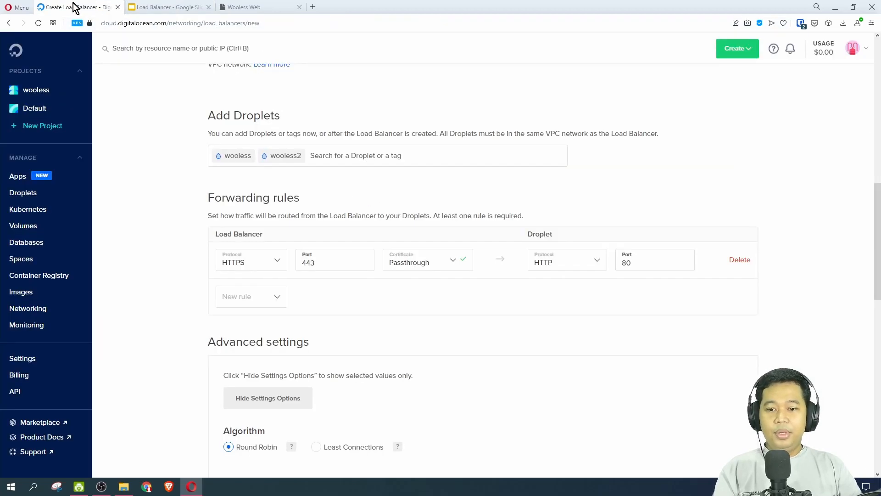
{"action": "left_click", "coordinate": [269, 264]}
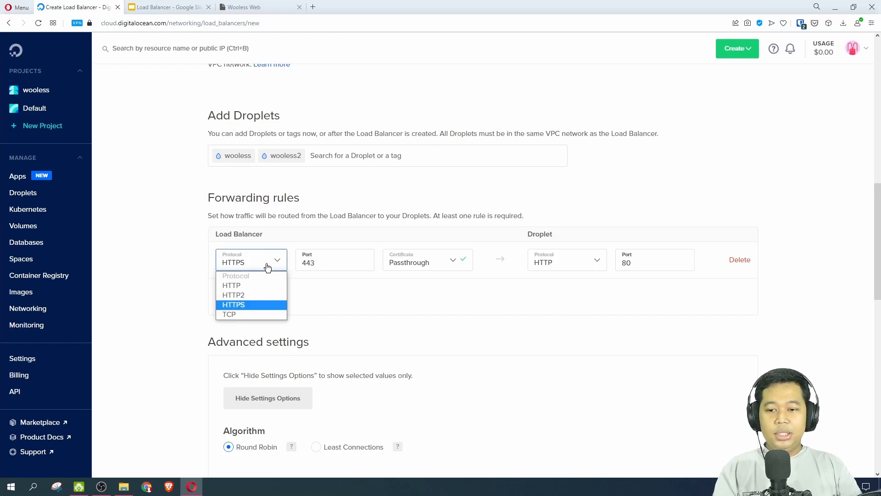
{"action": "left_click", "coordinate": [255, 305]}
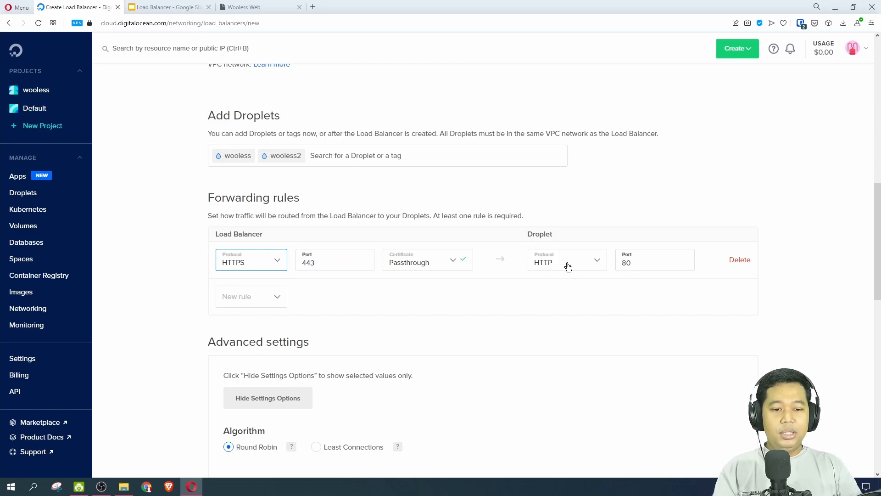
{"action": "left_click", "coordinate": [629, 262]}
{"action": "left_click", "coordinate": [149, 9]}
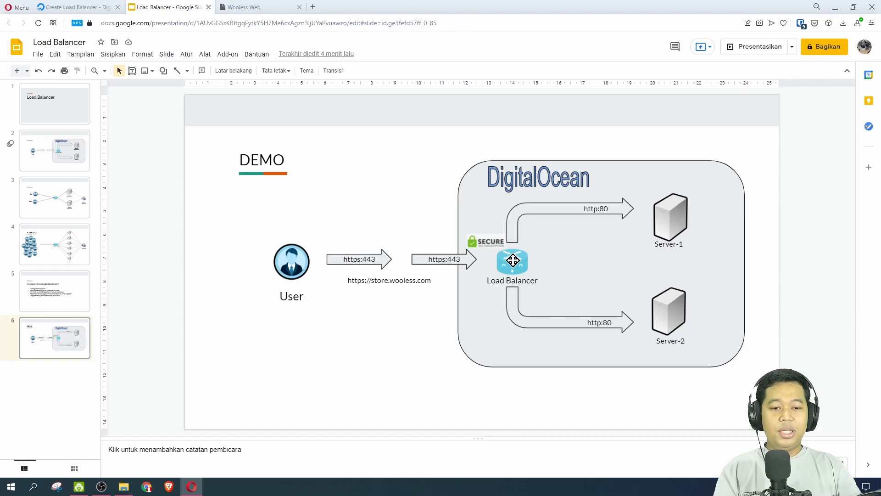
{"action": "left_click", "coordinate": [67, 8]}
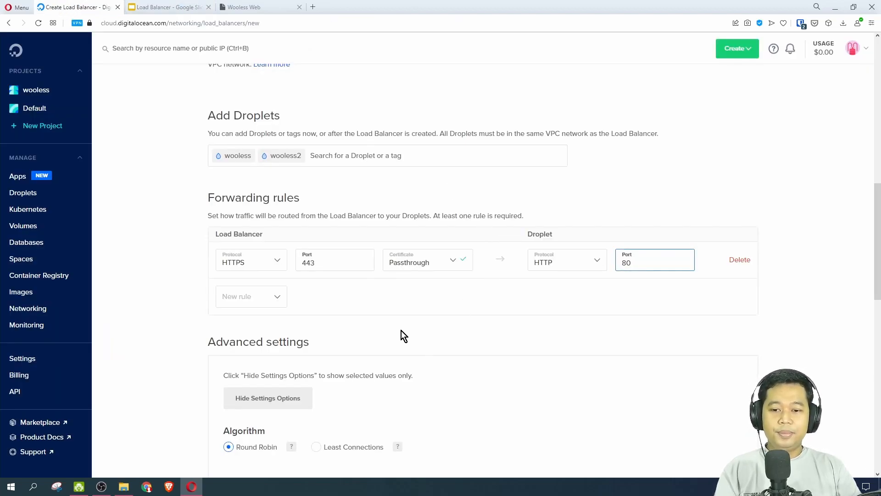
{"action": "left_click", "coordinate": [528, 305]}
Switch the load balancer's advanced settings between selected values only and the full set of options.
{"action": "scroll", "coordinate": [439, 332], "scroll_direction": "down", "scroll_amount": 1}
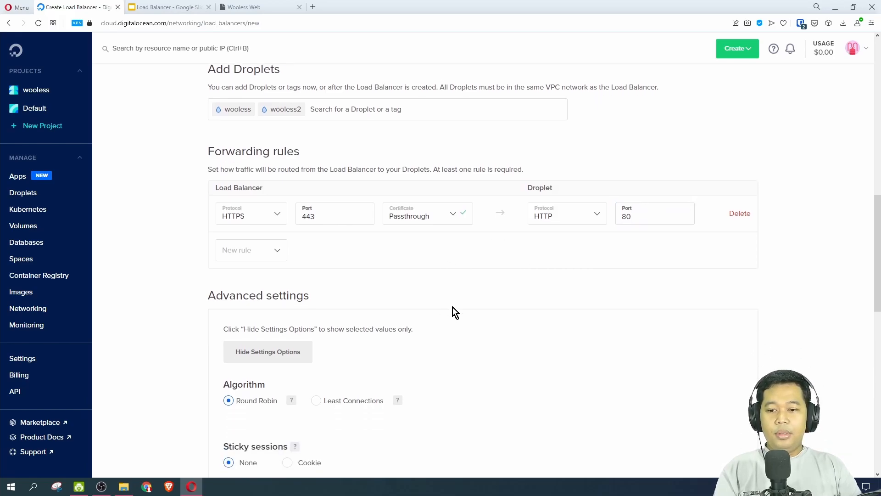
{"action": "scroll", "coordinate": [452, 308], "scroll_direction": "down", "scroll_amount": 3}
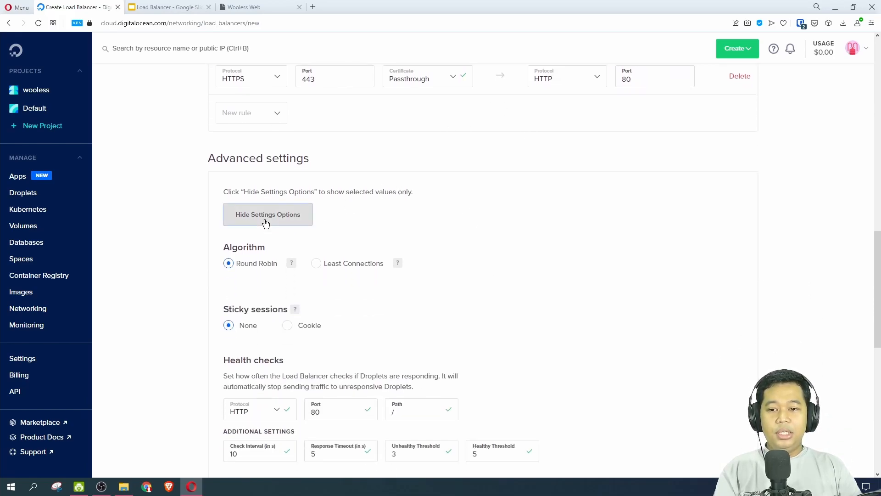
{"action": "left_click", "coordinate": [265, 223]}
{"action": "left_click", "coordinate": [268, 218]}
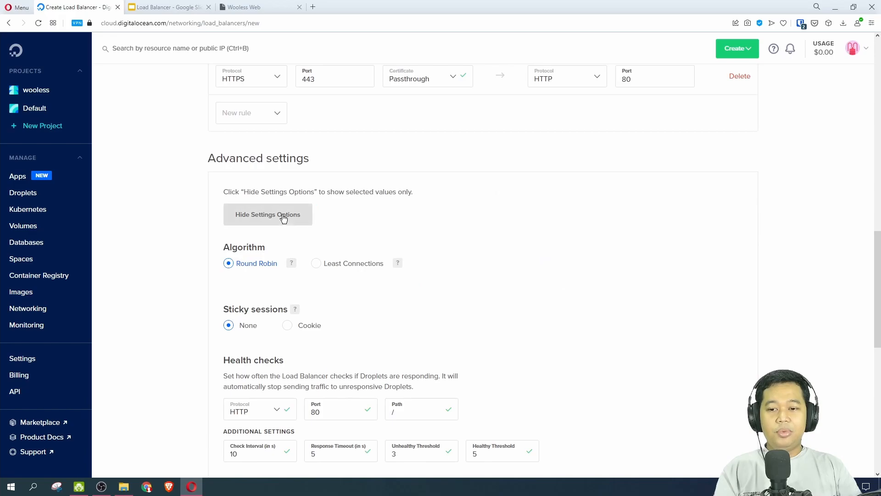
{"action": "left_click", "coordinate": [283, 218]}
{"action": "scroll", "coordinate": [382, 242], "scroll_direction": "up", "scroll_amount": 1}
{"action": "left_click", "coordinate": [285, 258]}
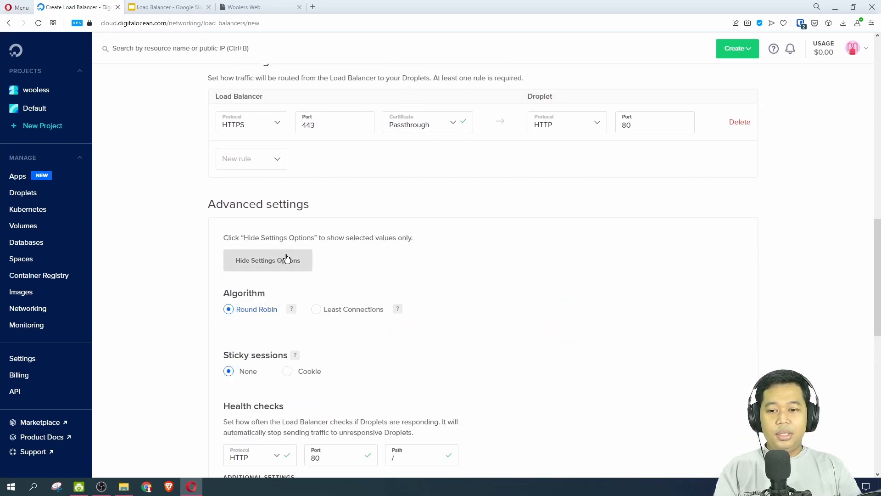
Review the algorithm, sticky sessions, health checks and SSL options in the load balancer's advanced settings.
{"action": "scroll", "coordinate": [410, 230], "scroll_direction": "down", "scroll_amount": 2}
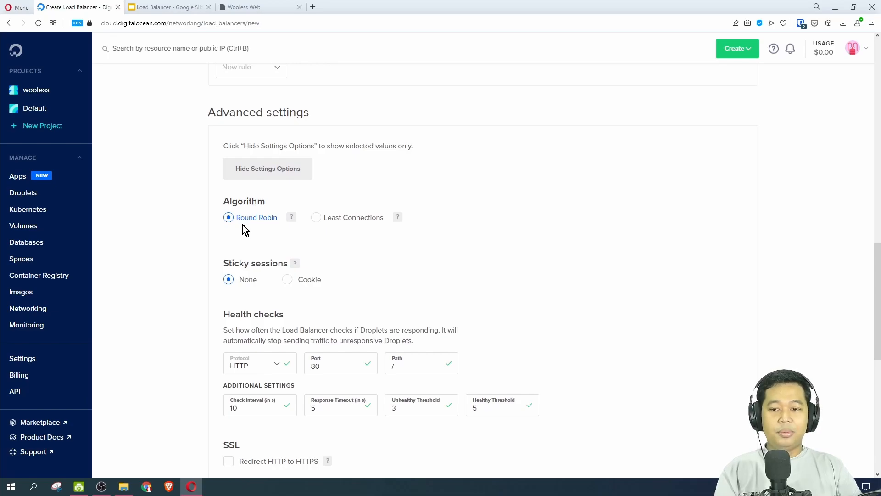
{"action": "scroll", "coordinate": [243, 225], "scroll_direction": "down", "scroll_amount": 1}
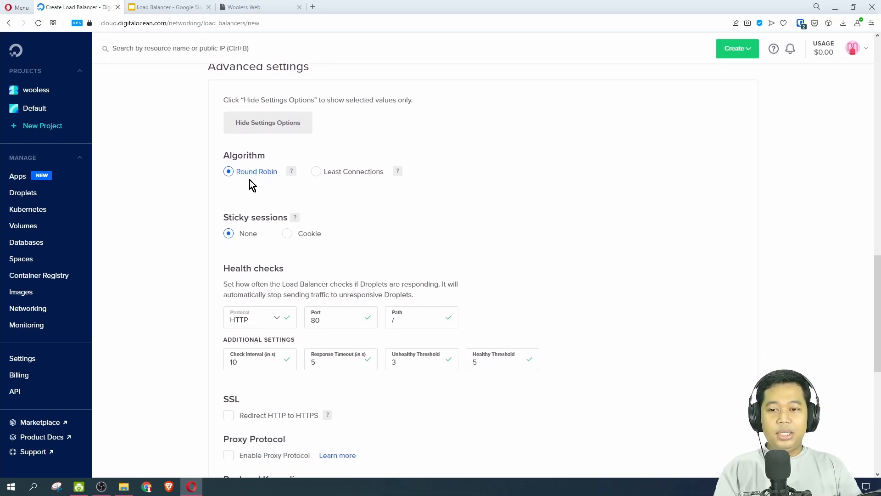
{"action": "mouse_move", "coordinate": [399, 177]}
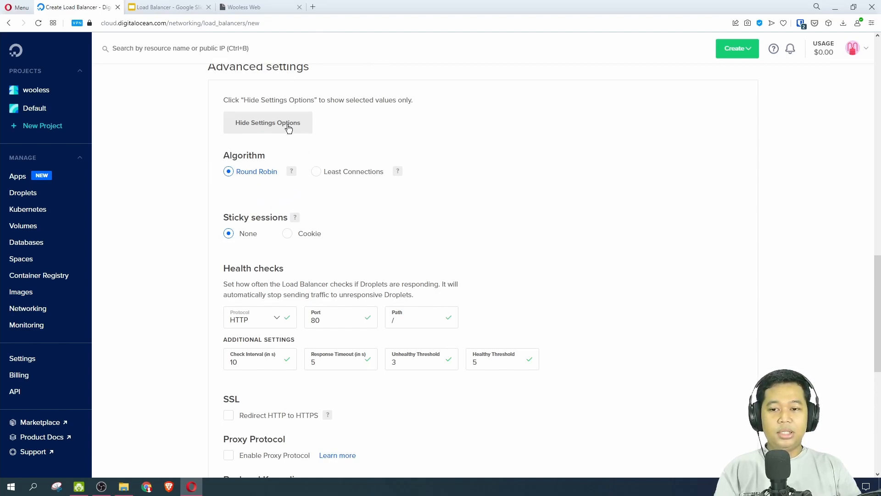
{"action": "scroll", "coordinate": [361, 206], "scroll_direction": "down", "scroll_amount": 1}
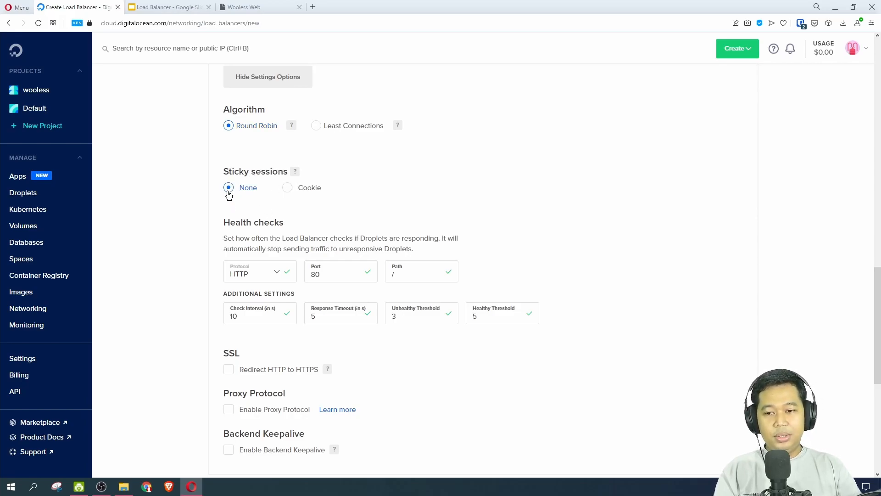
{"action": "scroll", "coordinate": [190, 234], "scroll_direction": "down", "scroll_amount": 2}
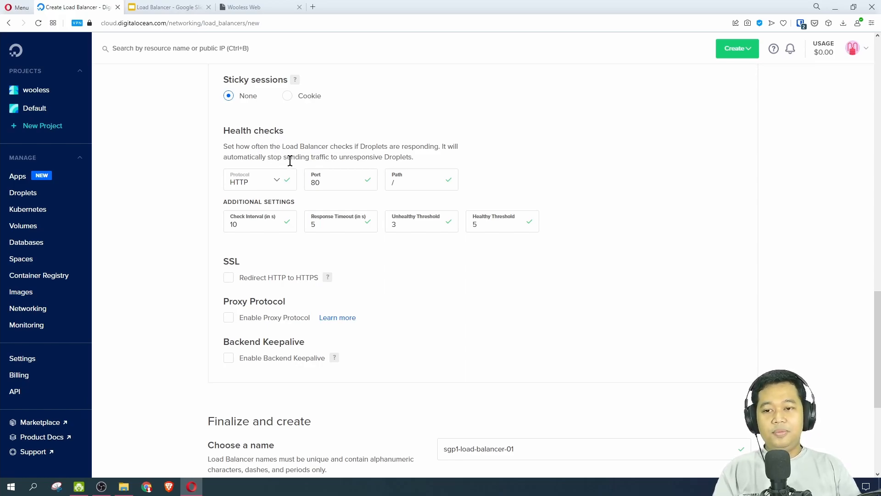
Review the health check protocol, port and path, plus the check interval, response timeout and unhealthy and healthy thresholds.
{"action": "scroll", "coordinate": [291, 160], "scroll_direction": "up", "scroll_amount": 2}
{"action": "scroll", "coordinate": [294, 220], "scroll_direction": "down", "scroll_amount": 1}
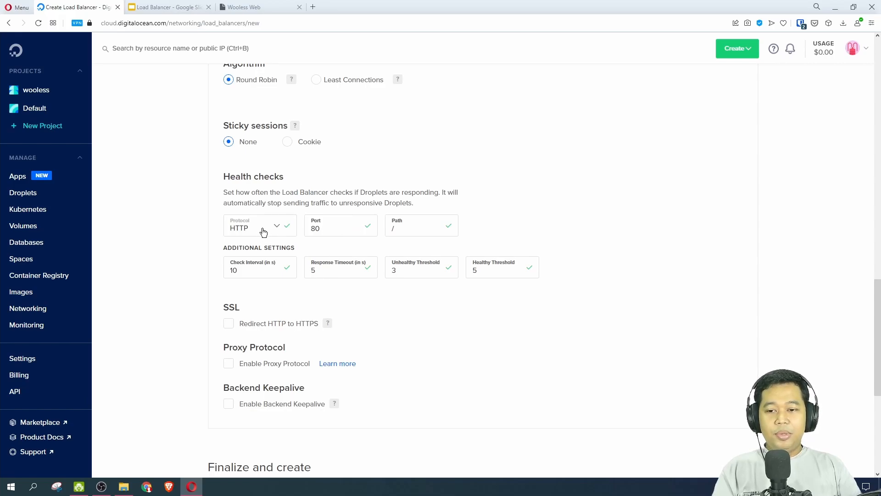
{"action": "left_click", "coordinate": [412, 229]}
{"action": "left_click", "coordinate": [488, 230]}
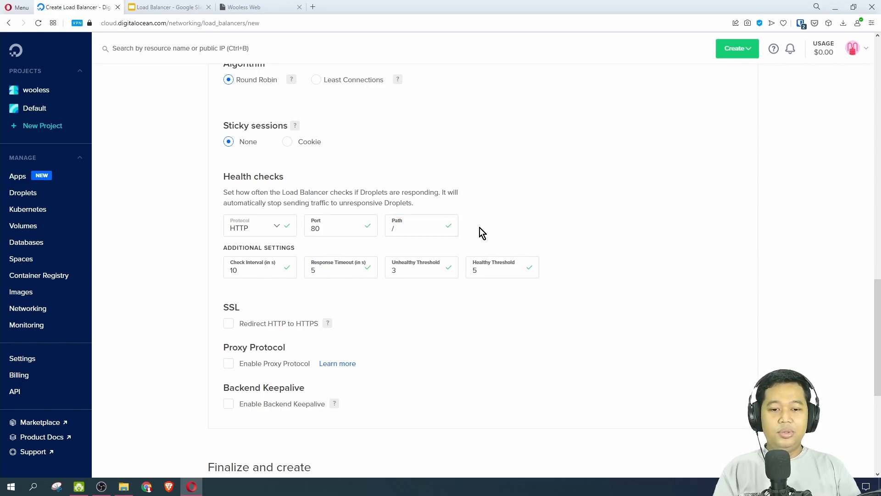
{"action": "scroll", "coordinate": [472, 191], "scroll_direction": "down", "scroll_amount": 1}
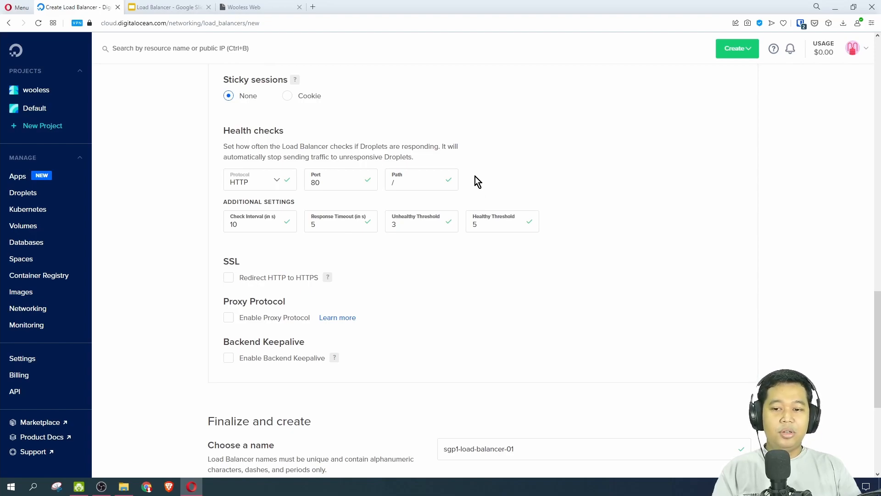
{"action": "left_click", "coordinate": [252, 225]}
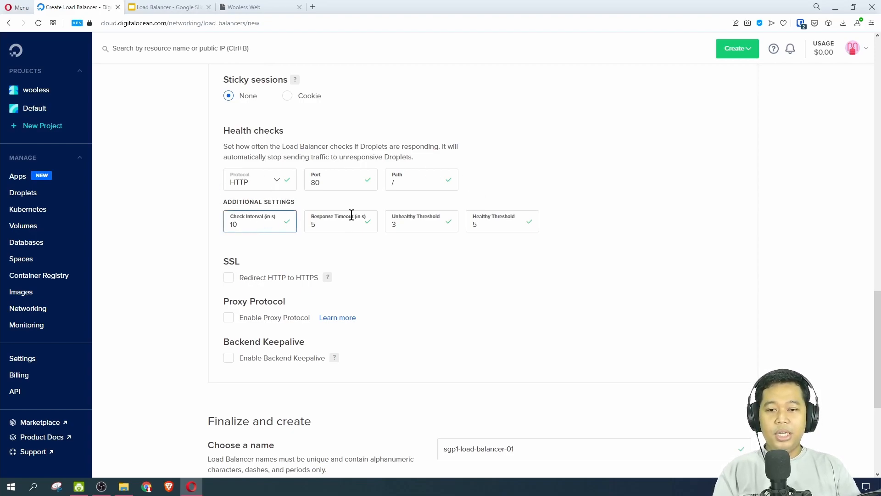
{"action": "left_click", "coordinate": [333, 230]}
{"action": "left_click", "coordinate": [424, 224]}
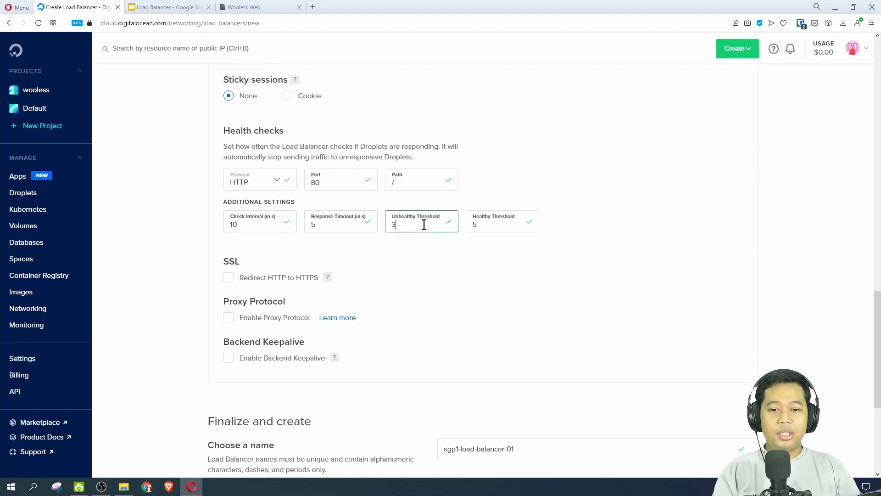
{"action": "left_click", "coordinate": [482, 225]}
Enable the redirect from HTTP to HTTPS in the load balancer's SSL settings.
{"action": "scroll", "coordinate": [349, 207], "scroll_direction": "down", "scroll_amount": 1}
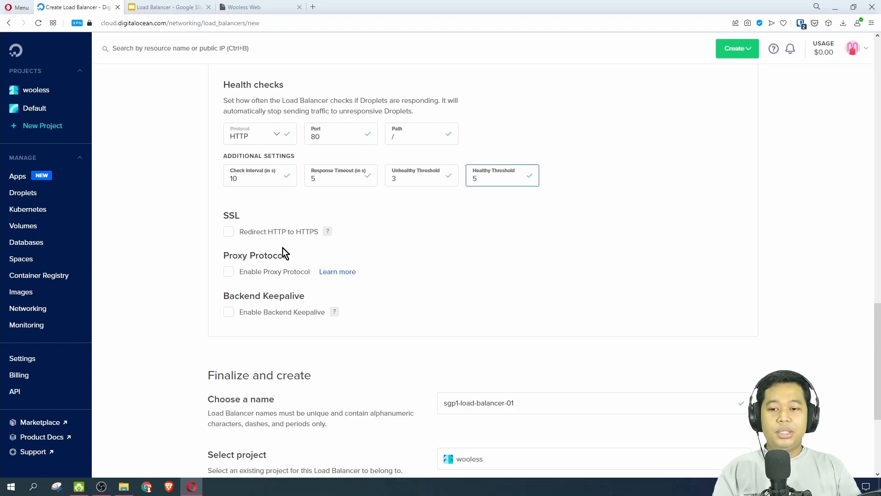
{"action": "left_click", "coordinate": [228, 233]}
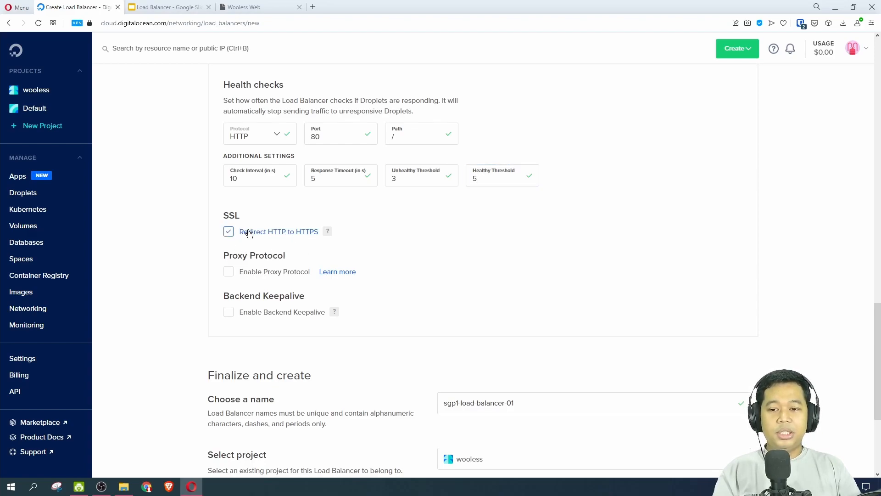
{"action": "scroll", "coordinate": [260, 238], "scroll_direction": "down", "scroll_amount": 1}
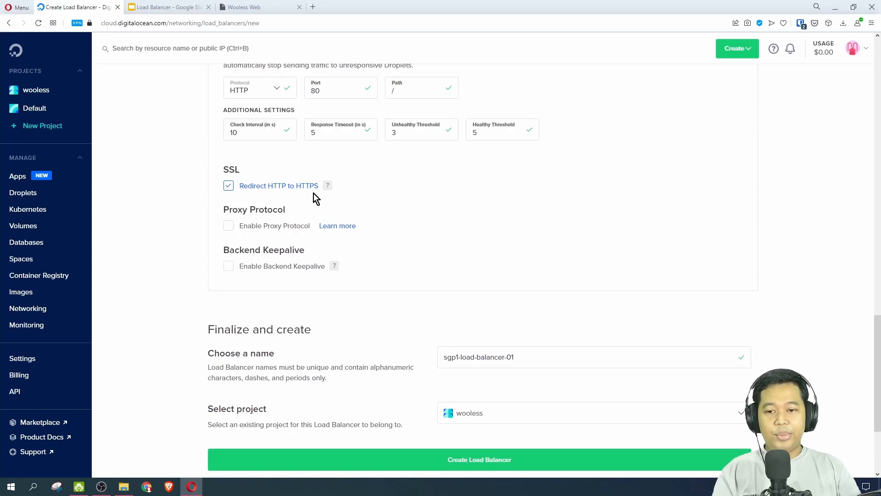
Replace the load balancer's default name with wooless-lb.
{"action": "scroll", "coordinate": [313, 194], "scroll_direction": "down", "scroll_amount": 1}
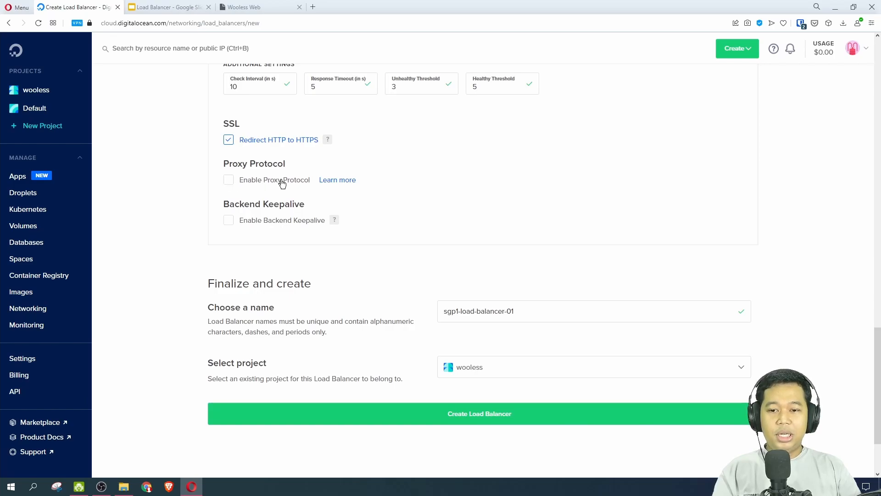
{"action": "scroll", "coordinate": [285, 193], "scroll_direction": "down", "scroll_amount": 1}
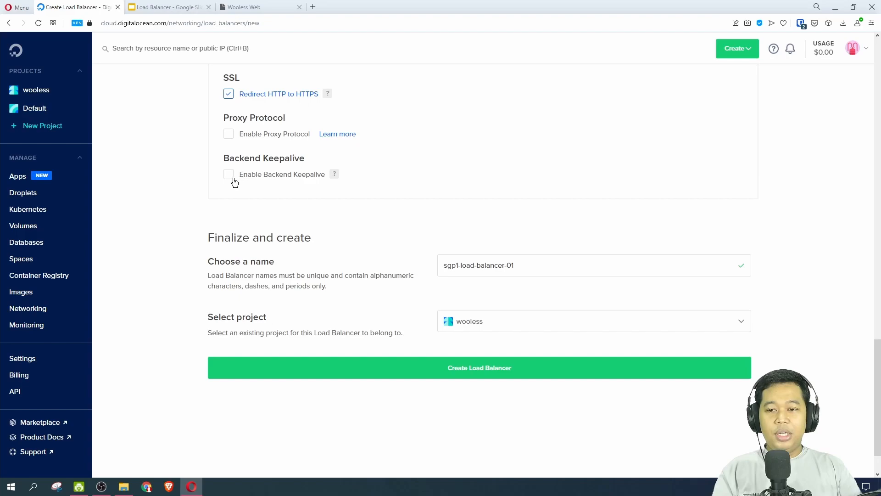
{"action": "scroll", "coordinate": [308, 186], "scroll_direction": "down", "scroll_amount": 1}
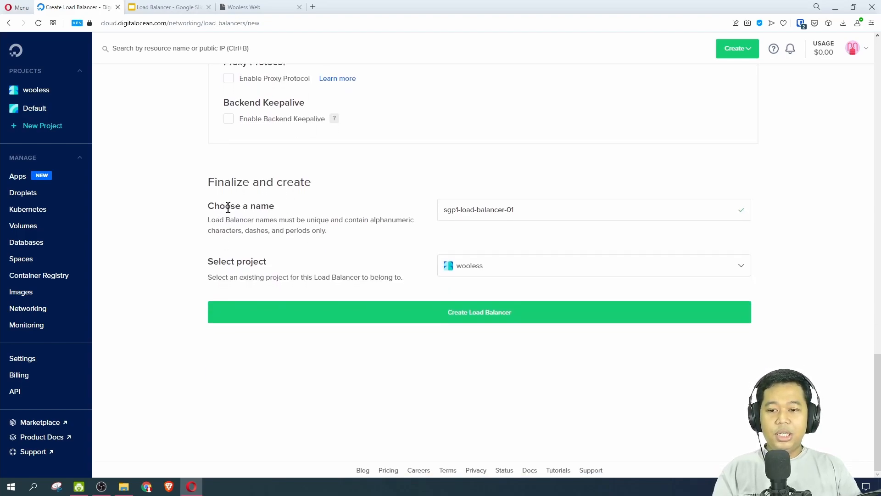
{"action": "left_click_drag", "start_coordinate": [519, 209], "coordinate": [455, 208]}
{"action": "key", "text": "ctrl+a"}
{"action": "key", "text": "BackSpace"}
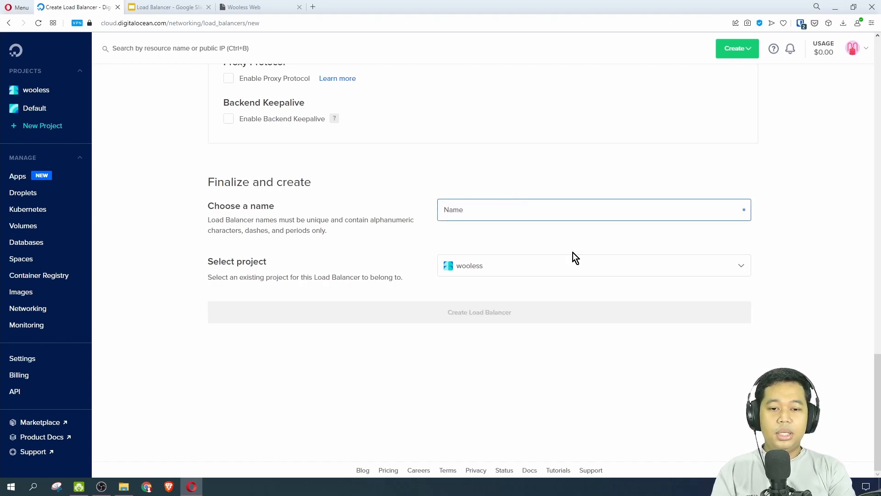
{"action": "type", "text": "wooless"}
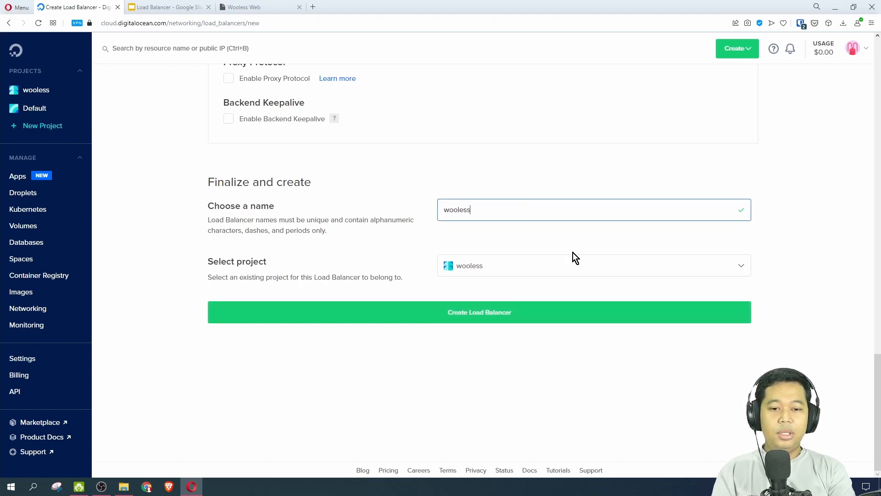
{"action": "type", "text": "-lb"}
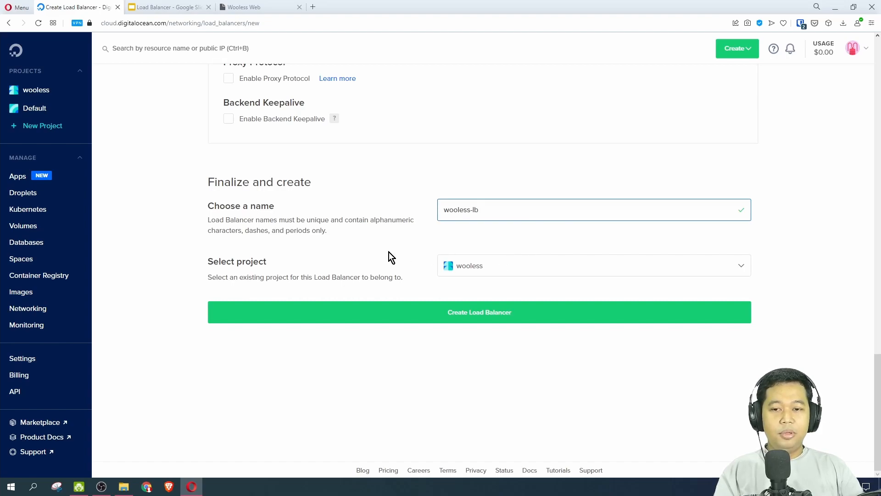
Start a new certificate for the HTTPS port 443 forwarding rule in place of Passthrough.
{"action": "scroll", "coordinate": [401, 329], "scroll_direction": "up", "scroll_amount": 8}
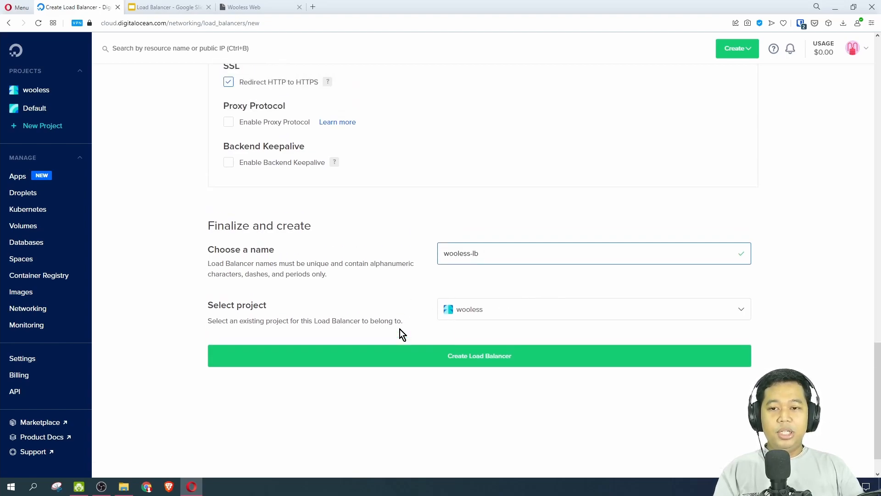
{"action": "scroll", "coordinate": [444, 321], "scroll_direction": "up", "scroll_amount": 5}
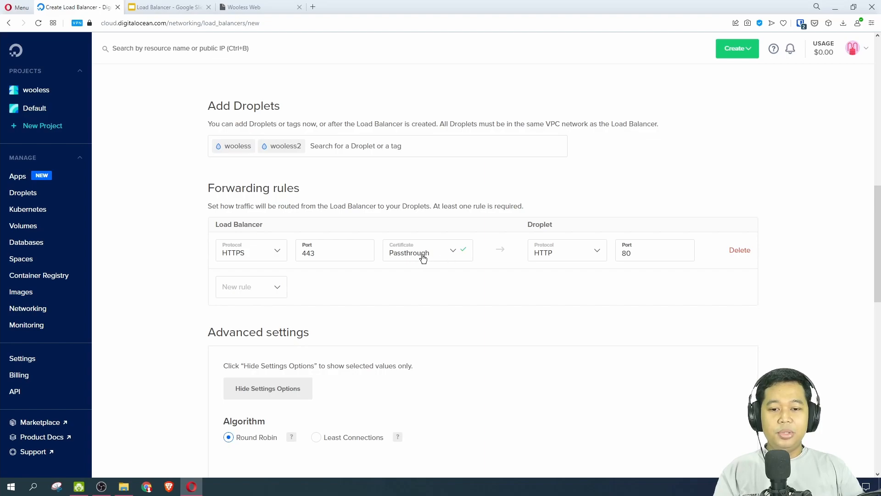
{"action": "left_click", "coordinate": [439, 257]}
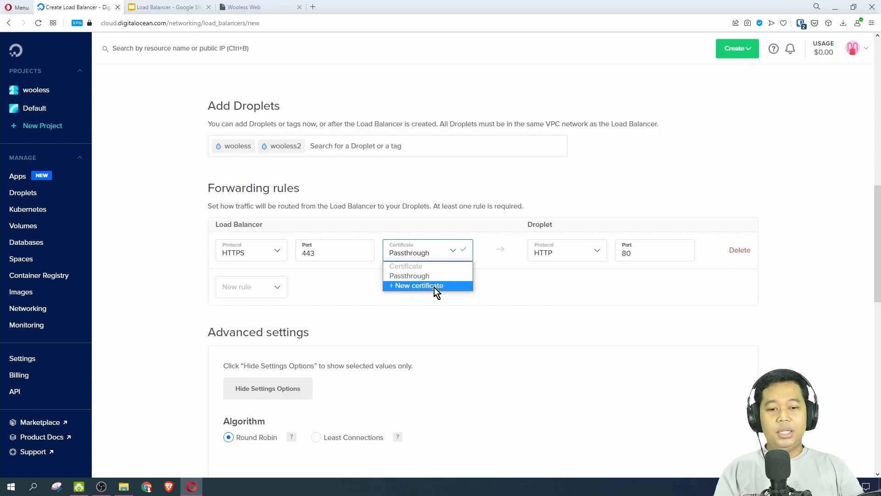
{"action": "left_click", "coordinate": [434, 287]}
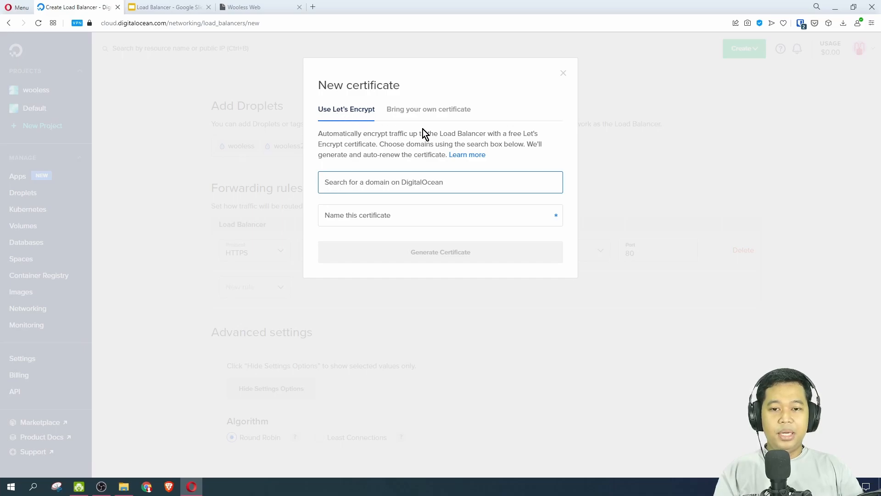
Examine the fields needed to bring your own certificate, and return to the Let's Encrypt option.
{"action": "left_click", "coordinate": [431, 119]}
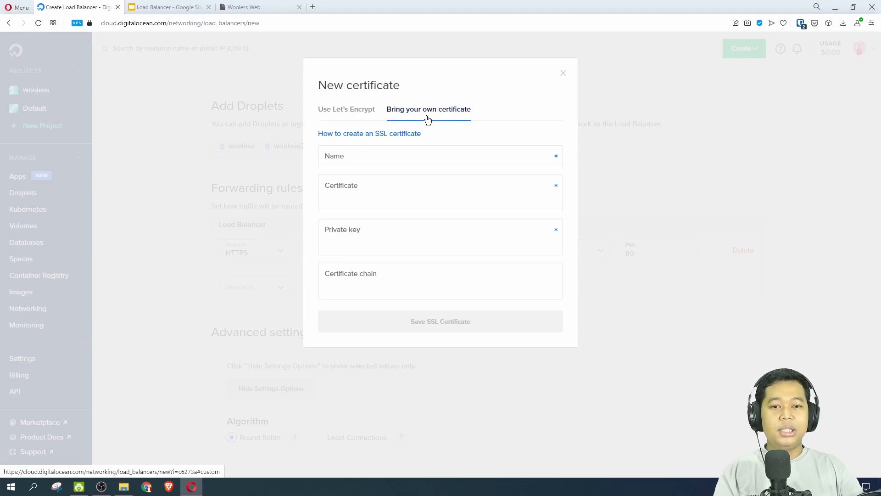
{"action": "left_click", "coordinate": [359, 156]}
{"action": "left_click", "coordinate": [363, 190]}
{"action": "left_click", "coordinate": [364, 237]}
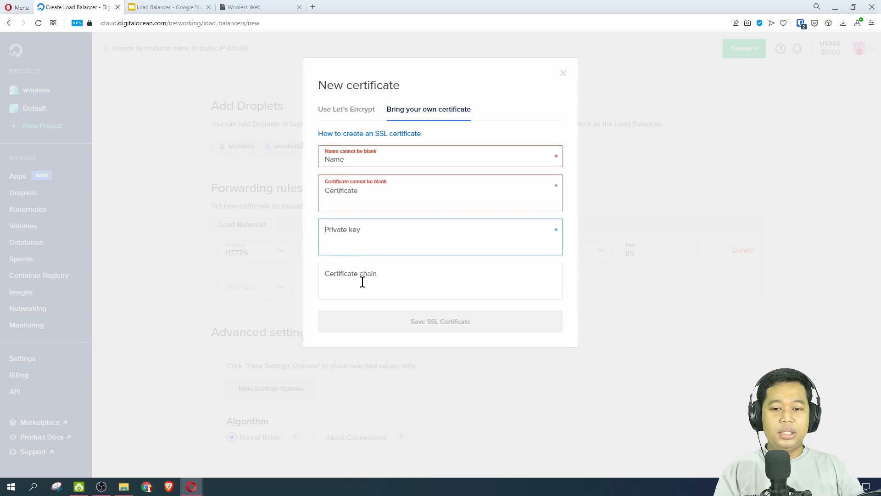
{"action": "left_click", "coordinate": [362, 281]}
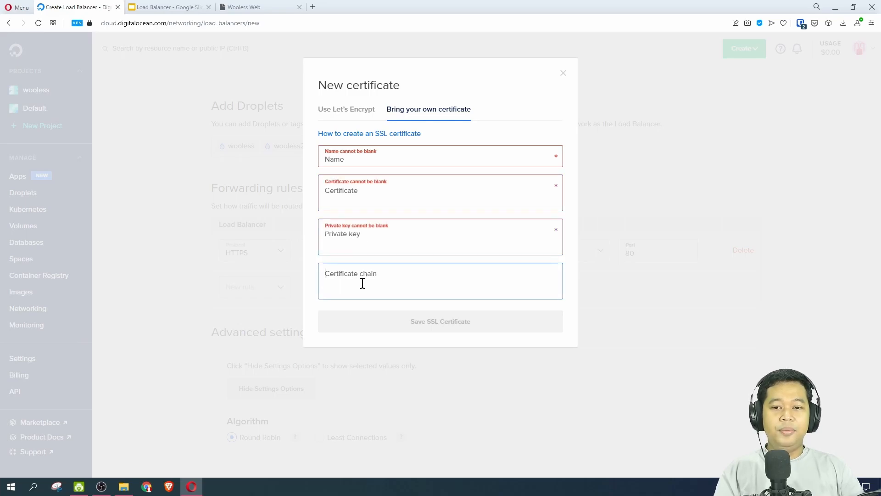
{"action": "left_click", "coordinate": [338, 117]}
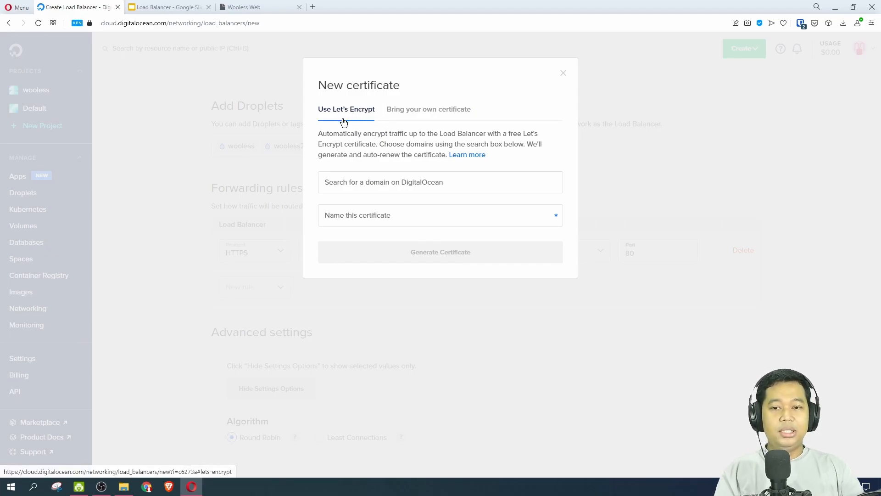
Choose the domain wooless.com for the Let's Encrypt certificate and include only the subdomain store.wooless.com.
{"action": "left_click", "coordinate": [411, 185]}
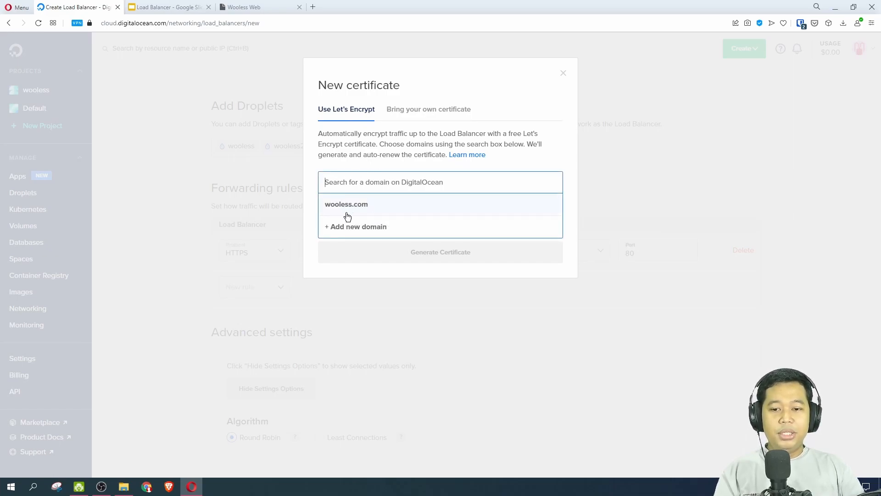
{"action": "left_click", "coordinate": [368, 207]}
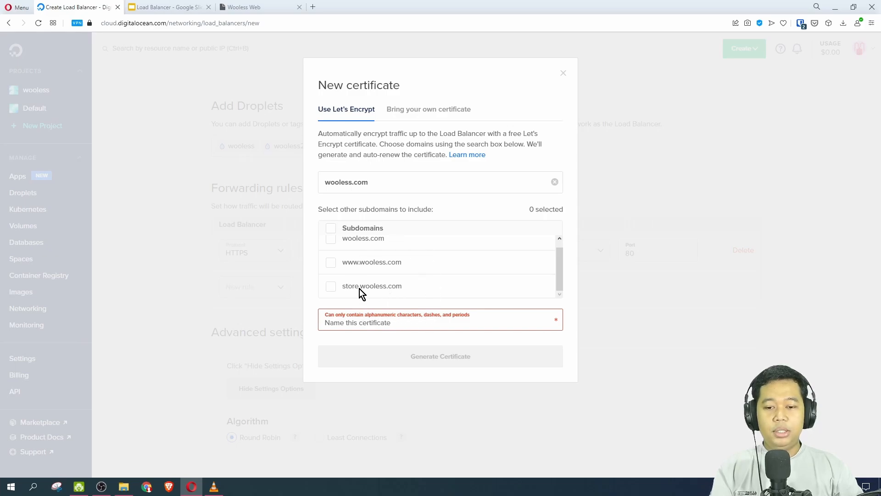
{"action": "left_click", "coordinate": [331, 286]}
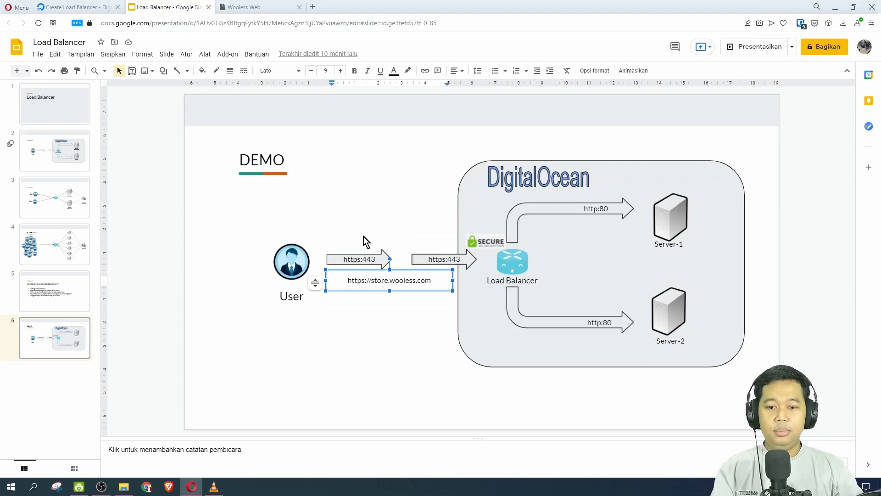
Check the store subdomain in the user's address on the Google Slides demo slide, and return to DigitalOcean.
{"action": "double_click", "coordinate": [379, 281]}
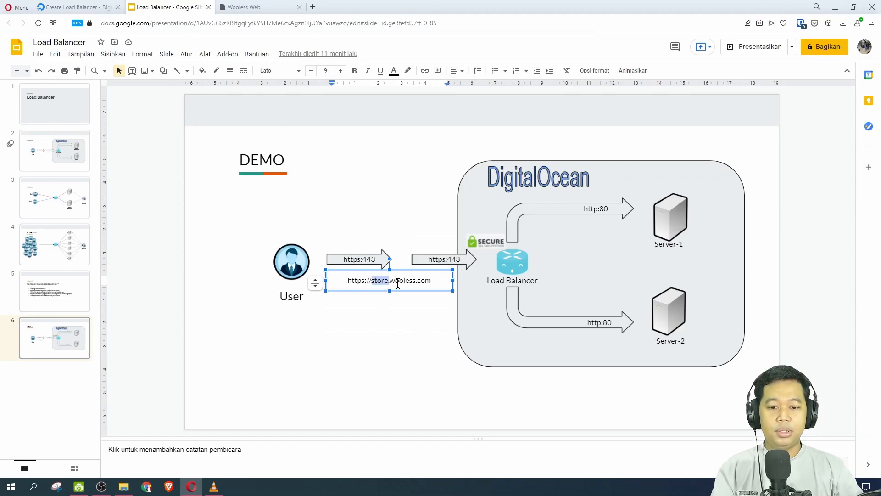
{"action": "left_click", "coordinate": [397, 282]}
{"action": "left_click", "coordinate": [80, 6]}
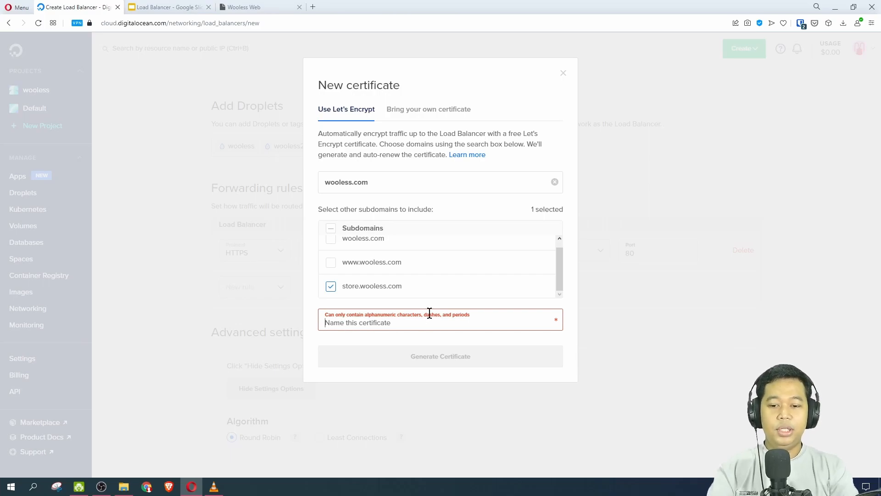
Name the certificate wooless-cert and generate it for the forwarding rule.
{"action": "type", "text": "wooless-"}
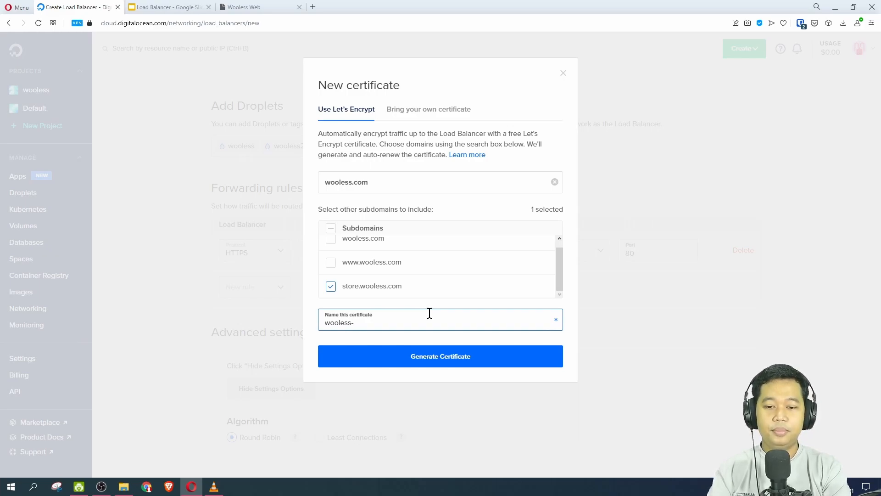
{"action": "type", "text": "cert"}
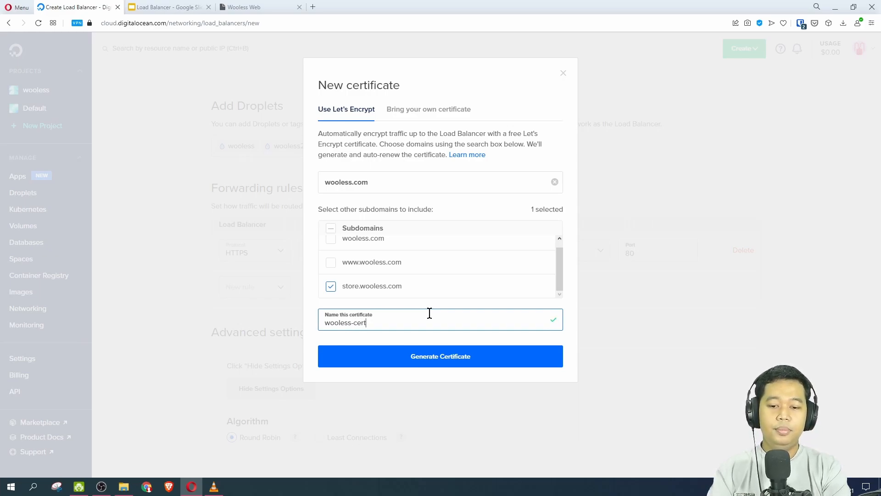
{"action": "left_click", "coordinate": [464, 364]}
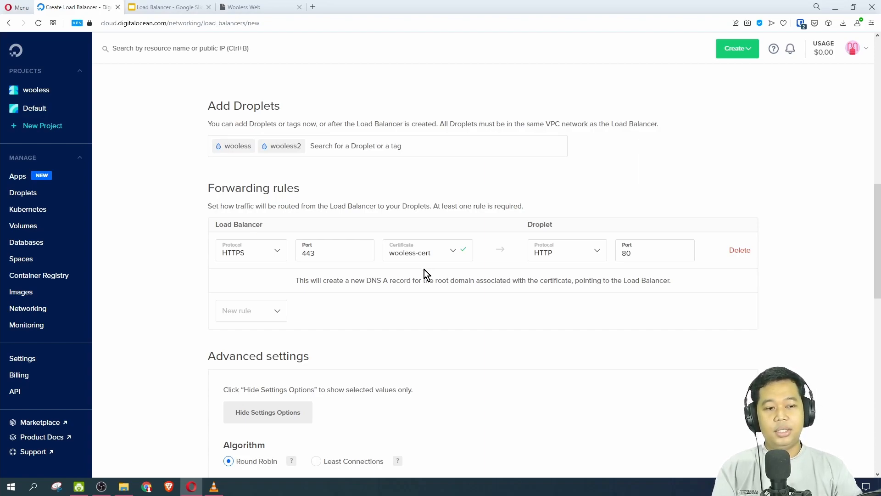
Create the wooless-lb load balancer in the wooless project with the configured settings.
{"action": "scroll", "coordinate": [425, 271], "scroll_direction": "down", "scroll_amount": 2}
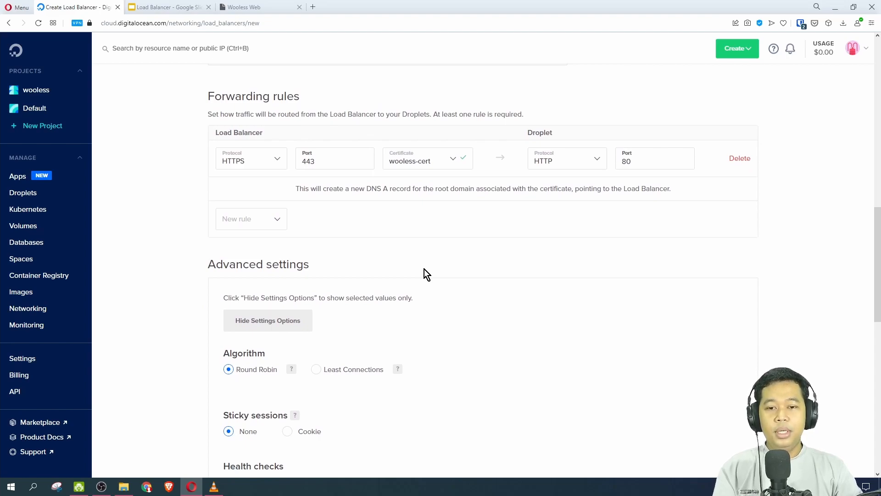
{"action": "scroll", "coordinate": [424, 271], "scroll_direction": "down", "scroll_amount": 12}
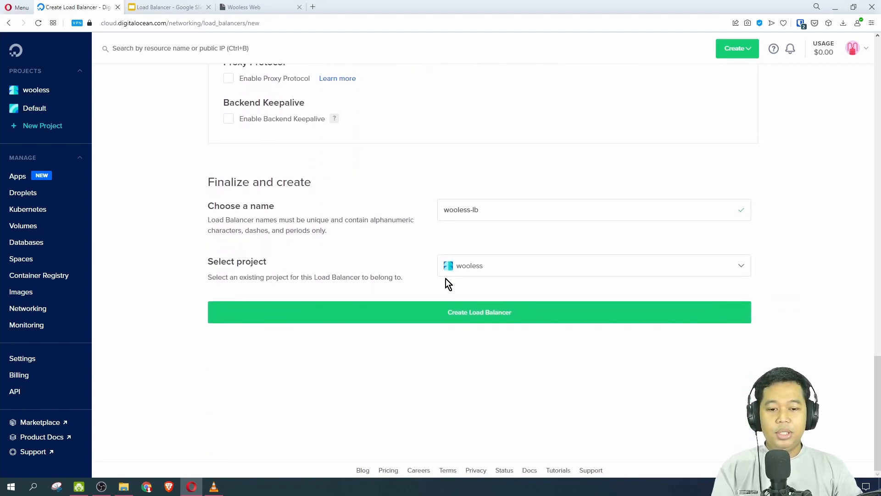
{"action": "left_click", "coordinate": [466, 316]}
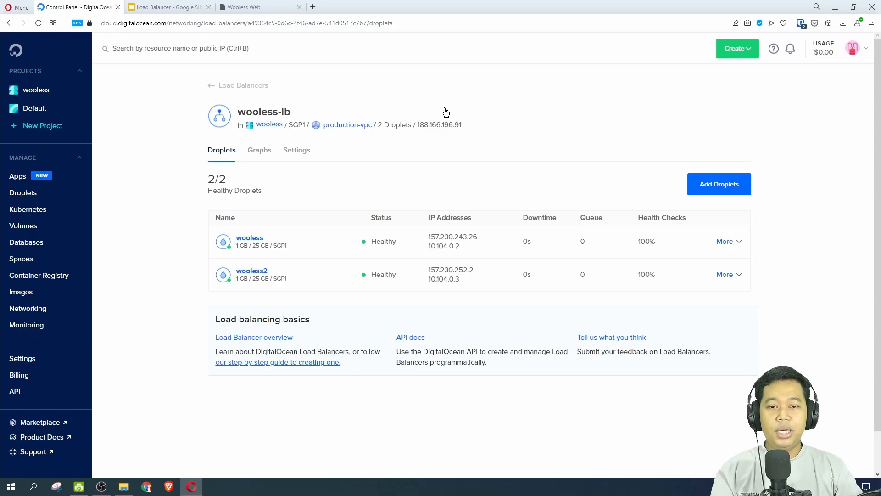
Copy the public IP address of the wooless-lb load balancer.
{"action": "mouse_move", "coordinate": [441, 127]}
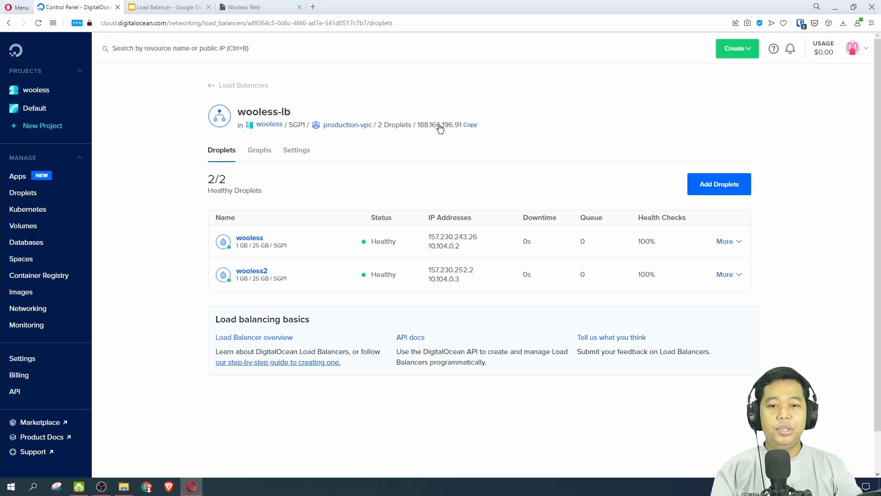
{"action": "left_click", "coordinate": [470, 126]}
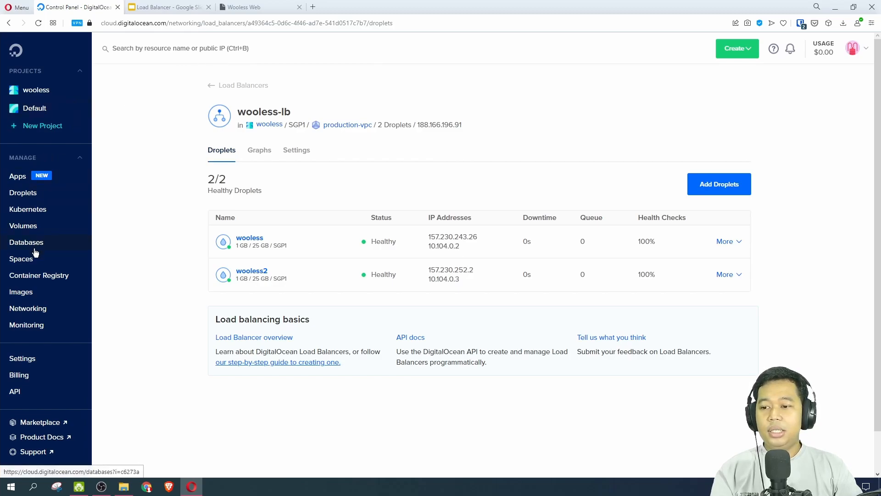
Open the DNS records of the wooless.com domain in the networking settings.
{"action": "left_click", "coordinate": [48, 311]}
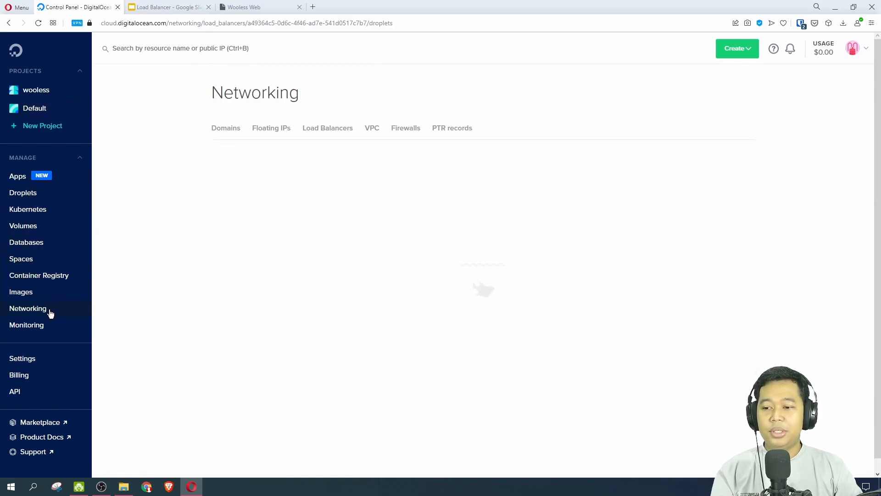
{"action": "left_click", "coordinate": [232, 131]}
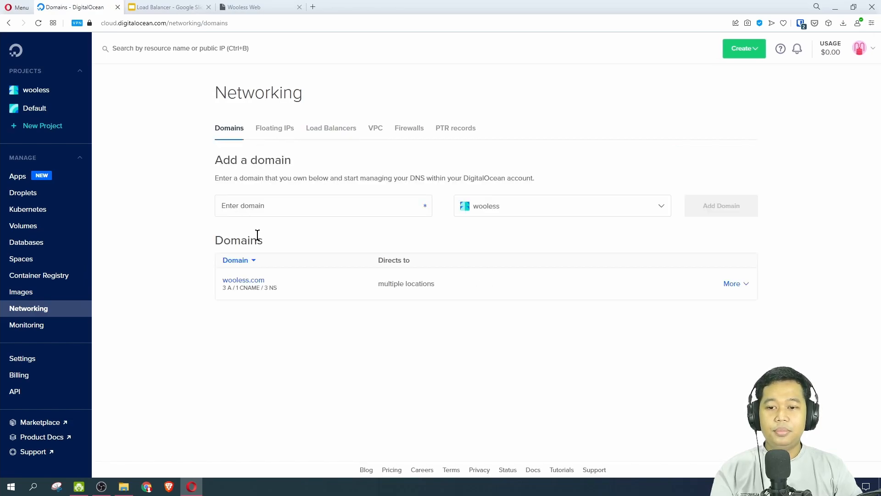
{"action": "left_click", "coordinate": [239, 280]}
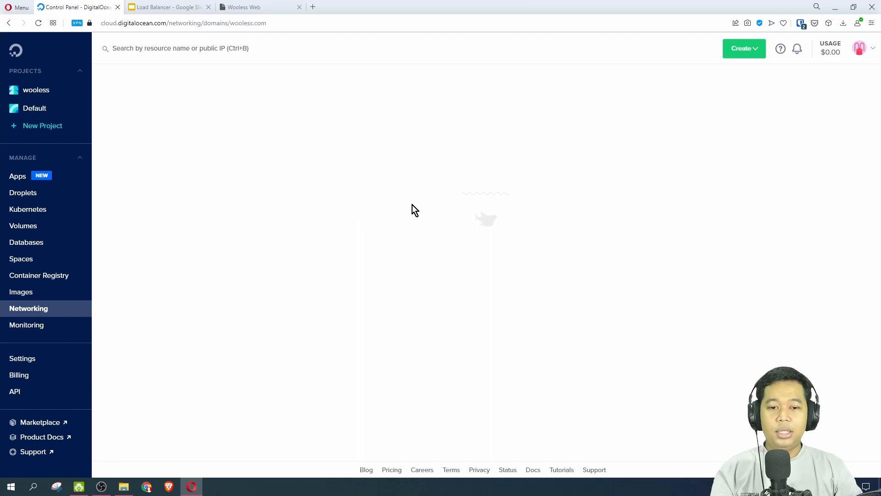
{"action": "scroll", "coordinate": [273, 279], "scroll_direction": "down", "scroll_amount": 2}
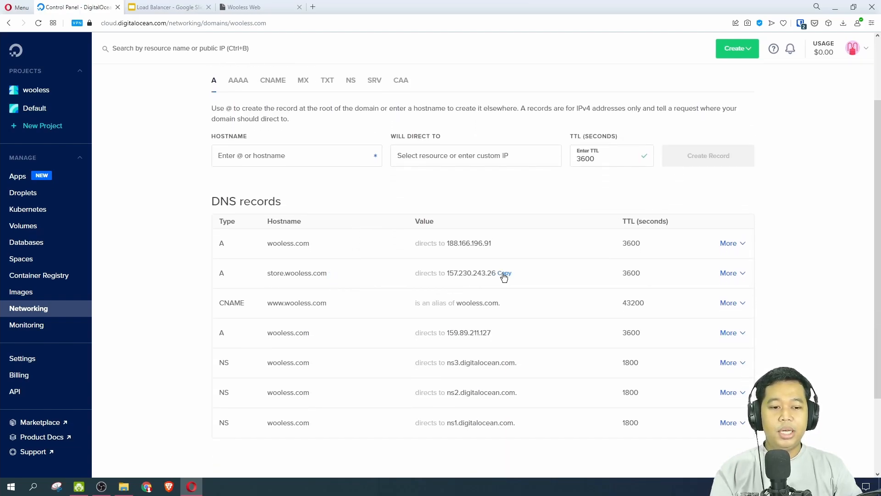
Edit the store.wooless.com A record so it directs to the wooless-lb load balancer at 188.166.196.91, and save it.
{"action": "left_click", "coordinate": [731, 275]}
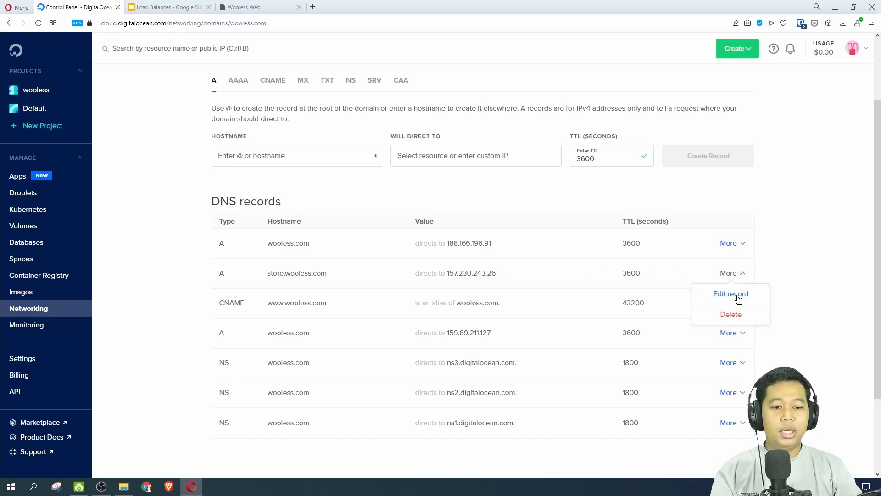
{"action": "left_click", "coordinate": [735, 293]}
{"action": "left_click", "coordinate": [508, 281]}
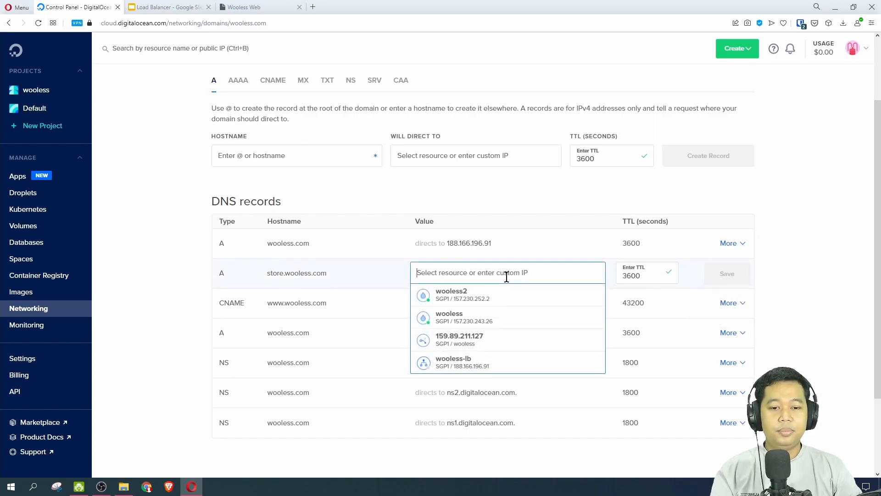
{"action": "right_click", "coordinate": [465, 276]}
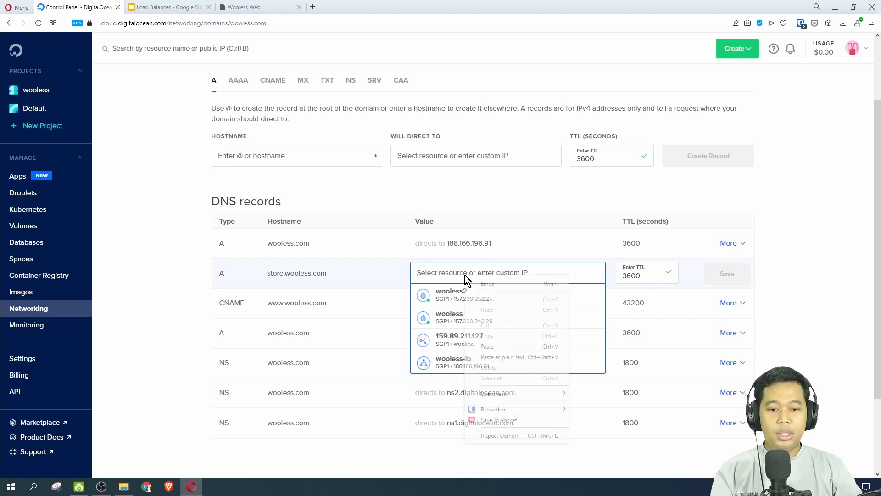
{"action": "left_click", "coordinate": [490, 349]}
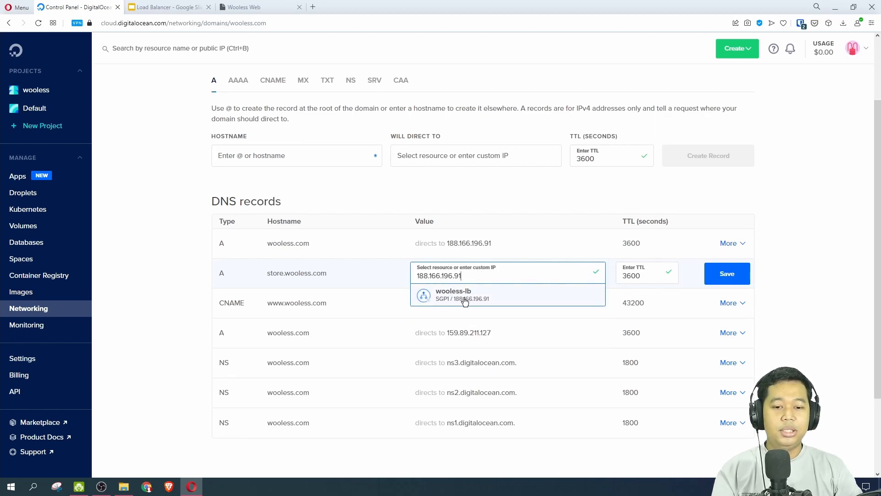
{"action": "left_click", "coordinate": [481, 295]}
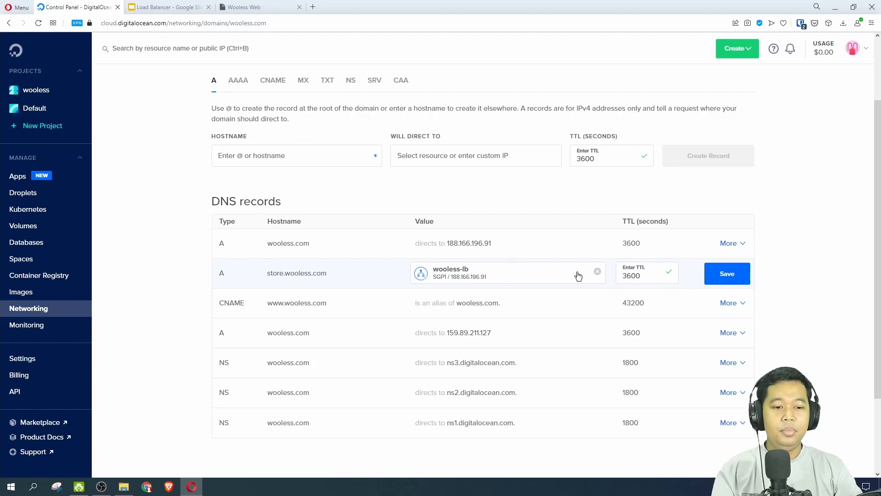
{"action": "left_click", "coordinate": [726, 278]}
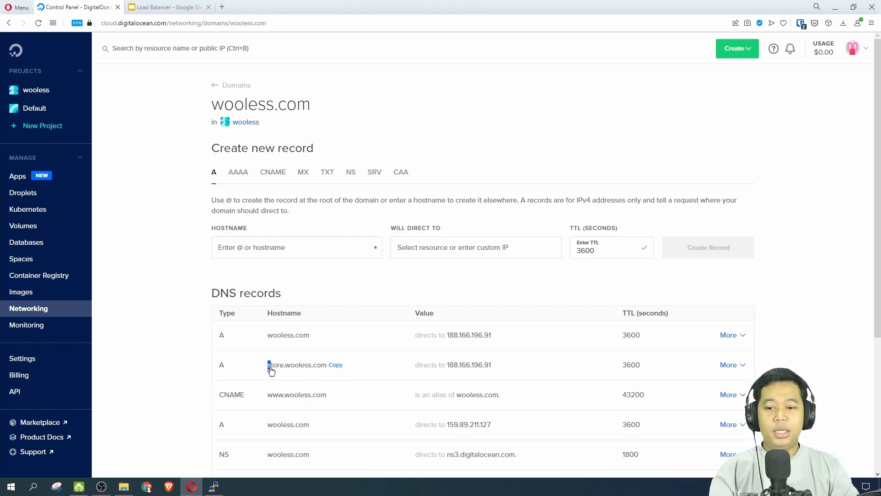
Copy the store.wooless.com hostname from its DNS record and open that site in a new browser tab.
{"action": "left_click_drag", "start_coordinate": [267, 368], "coordinate": [325, 371]}
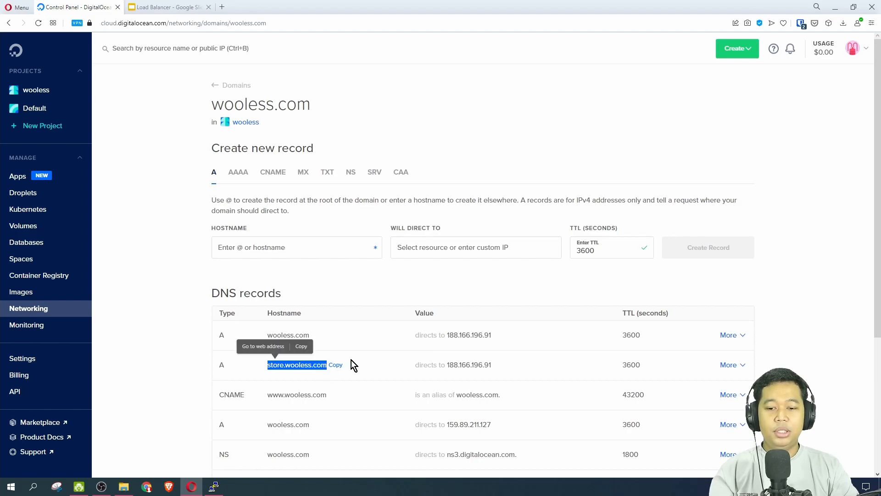
{"action": "left_click", "coordinate": [336, 365]}
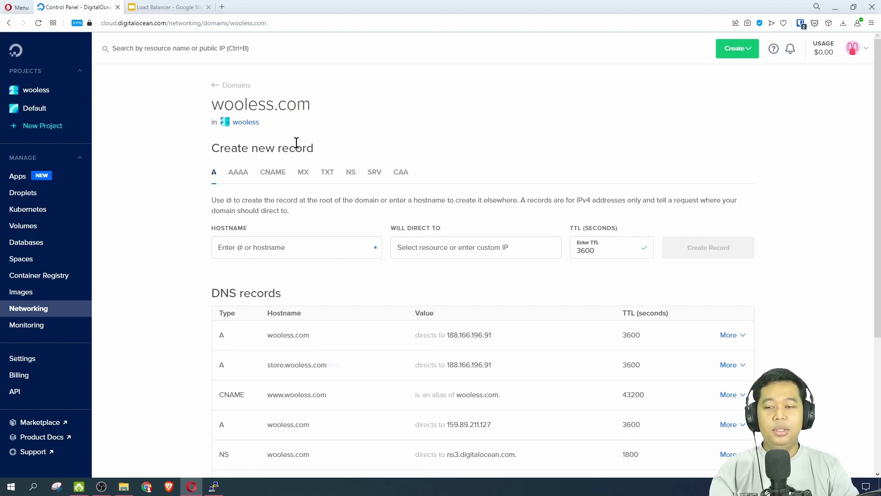
{"action": "left_click", "coordinate": [222, 7]}
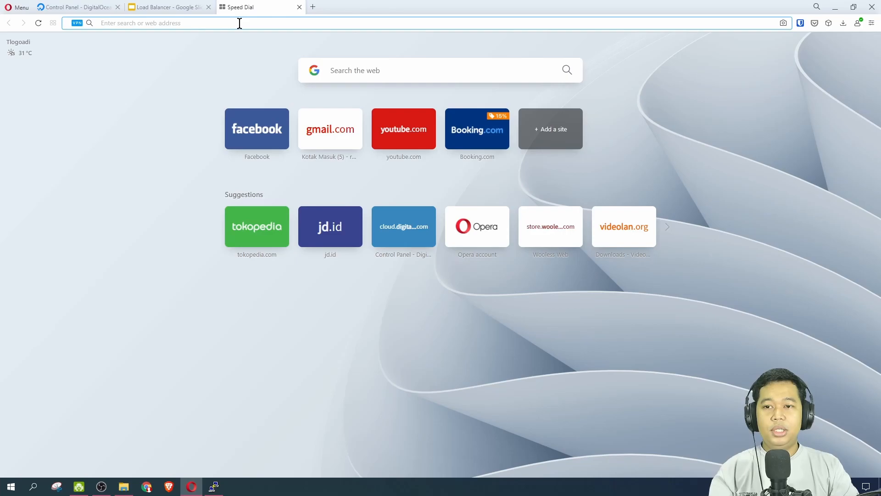
{"action": "right_click", "coordinate": [239, 23]}
{"action": "left_click", "coordinate": [274, 68]}
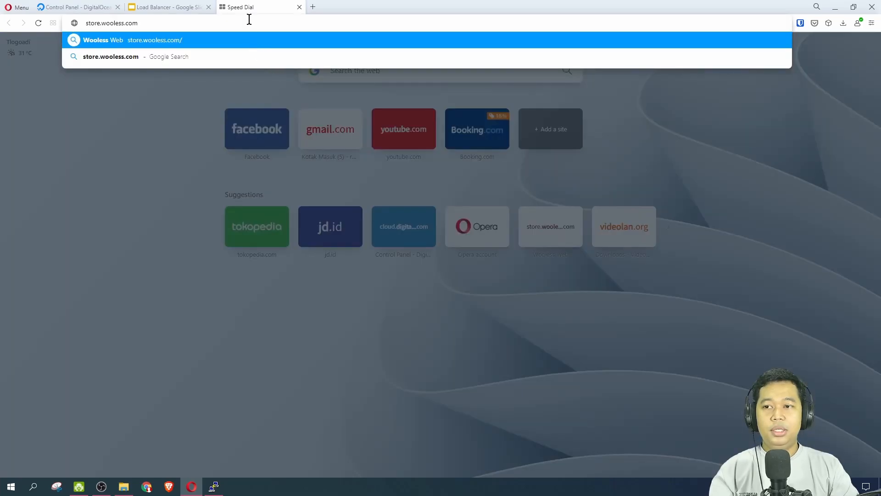
{"action": "key", "text": "Return"}
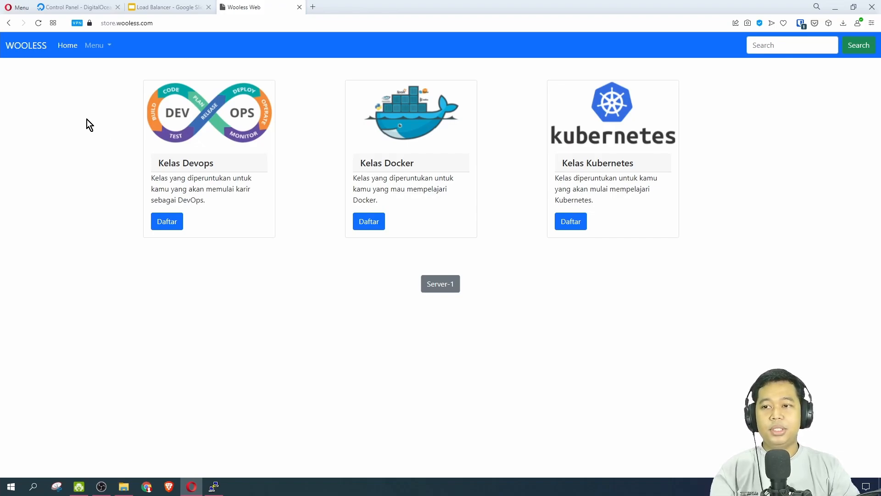
Inspect the store.wooless.com site's TLS certificate for its recipient, issuer and validity period, and close the certificate details.
{"action": "double_click", "coordinate": [152, 23]}
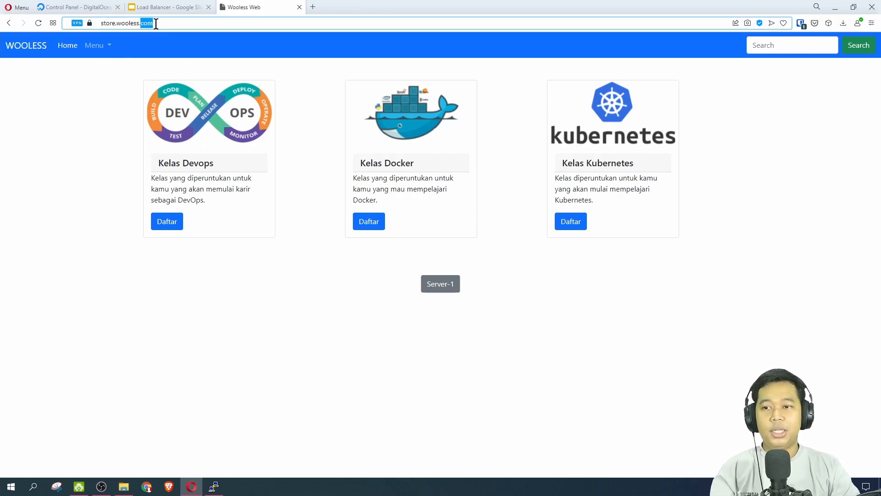
{"action": "left_click", "coordinate": [100, 169]}
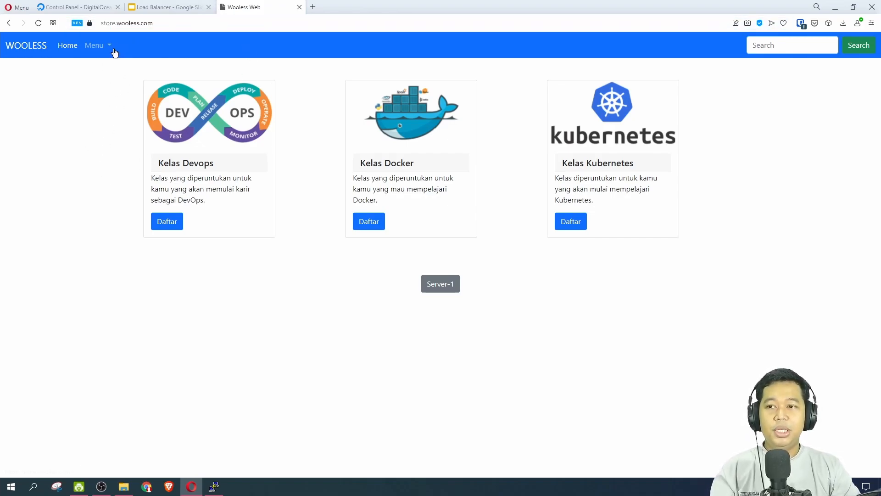
{"action": "left_click", "coordinate": [90, 26]}
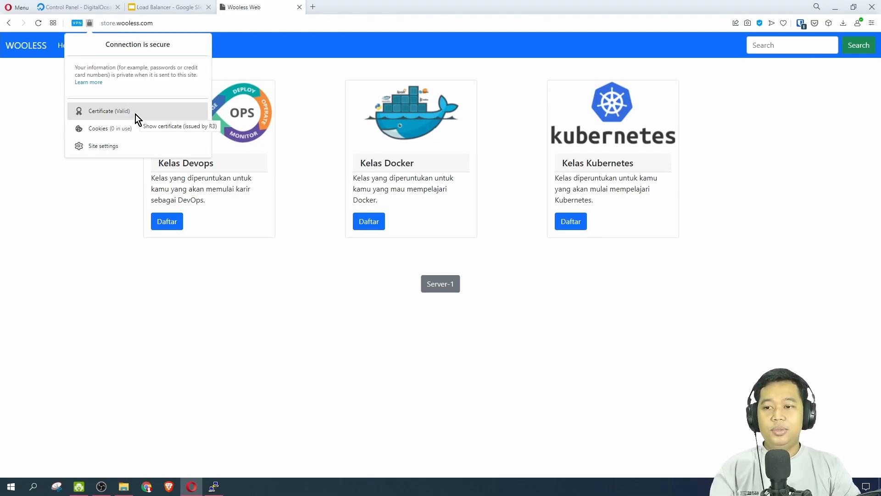
{"action": "left_click", "coordinate": [109, 111]}
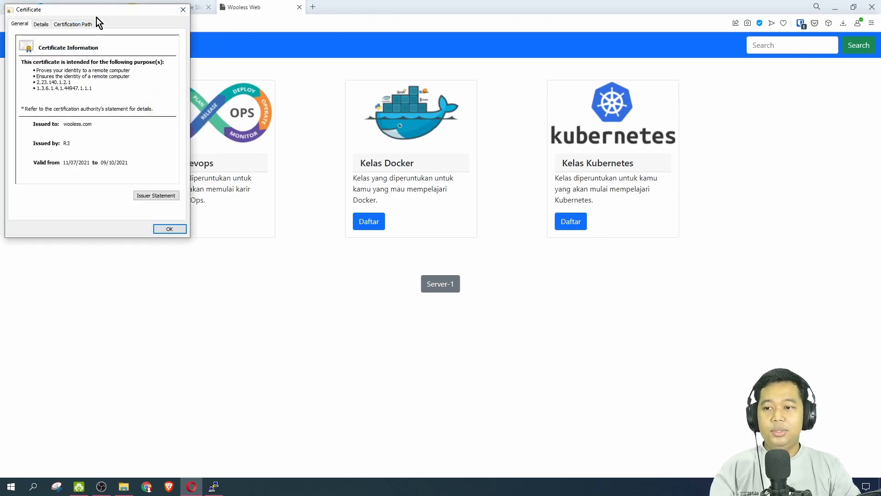
{"action": "left_click_drag", "start_coordinate": [97, 12], "coordinate": [316, 40]}
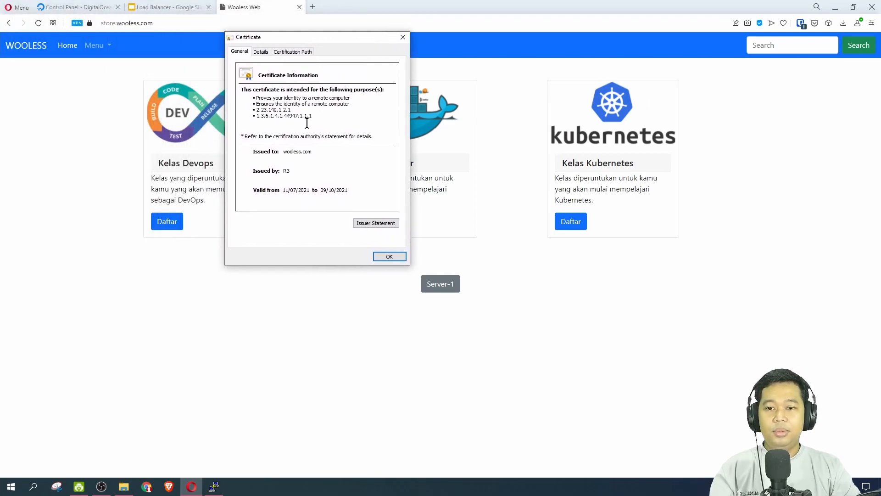
{"action": "left_click", "coordinate": [402, 37]}
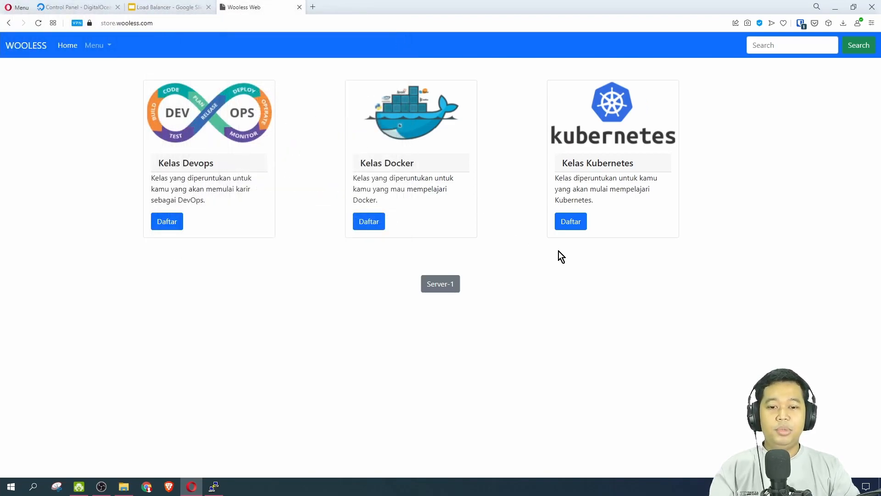
Reload the store.wooless.com page several times to check which server label it shows.
{"action": "left_click", "coordinate": [38, 24]}
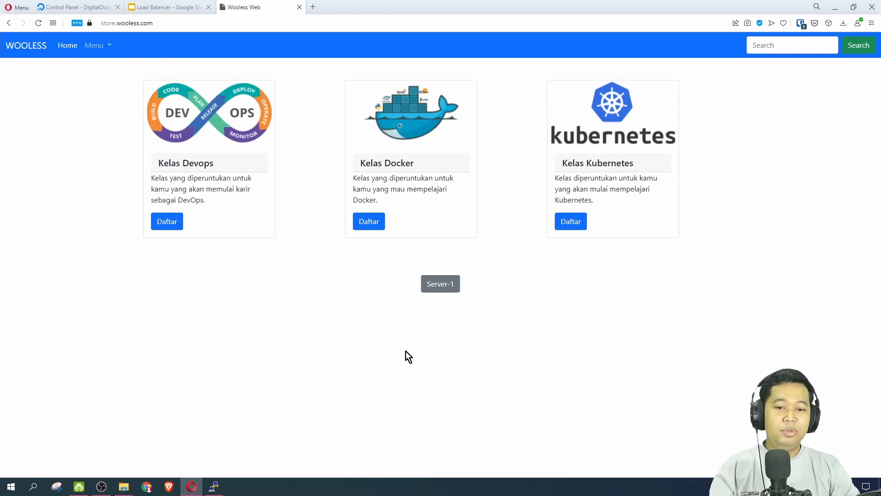
{"action": "left_click", "coordinate": [38, 24]}
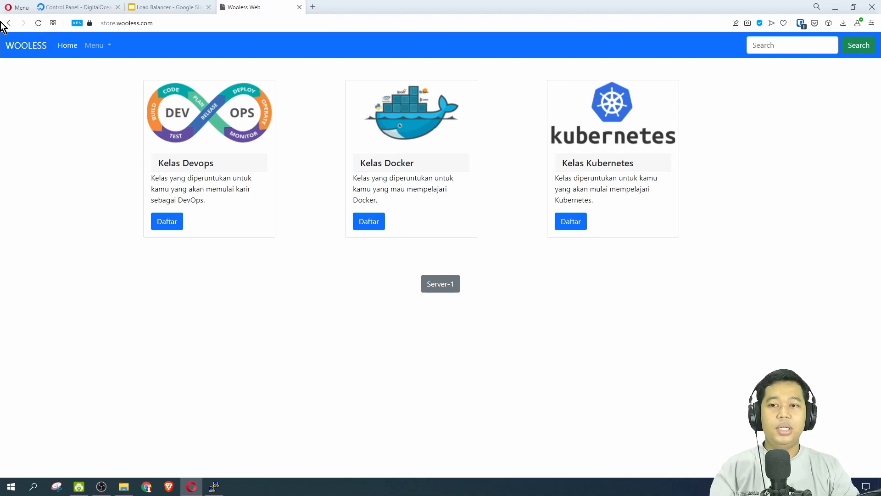
{"action": "left_click", "coordinate": [39, 26]}
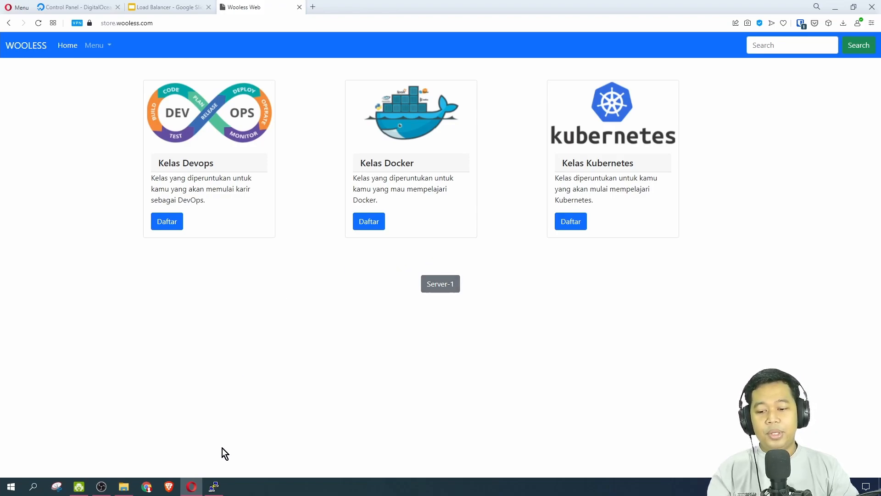
Switch to the wooless2 SSH terminal and open /var/www/html/index.html in vi with sudo.
{"action": "left_click", "coordinate": [214, 486]}
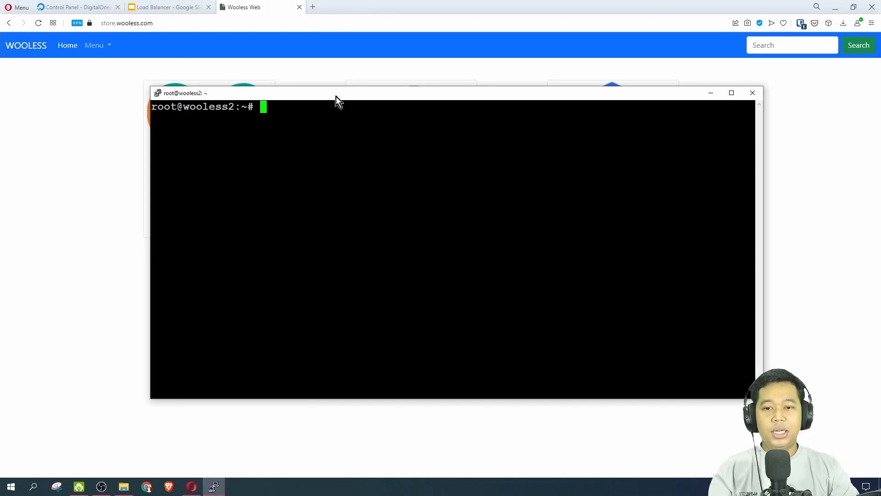
{"action": "left_click_drag", "start_coordinate": [336, 96], "coordinate": [357, 86]}
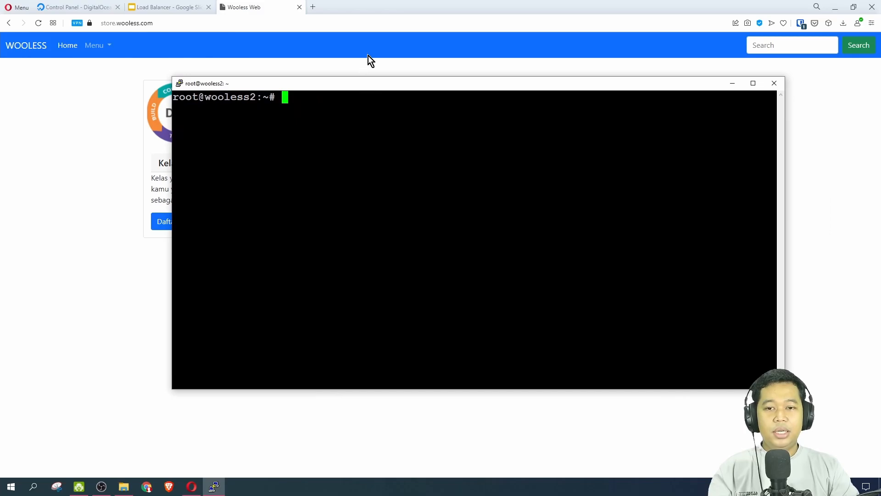
{"action": "left_click", "coordinate": [368, 57]}
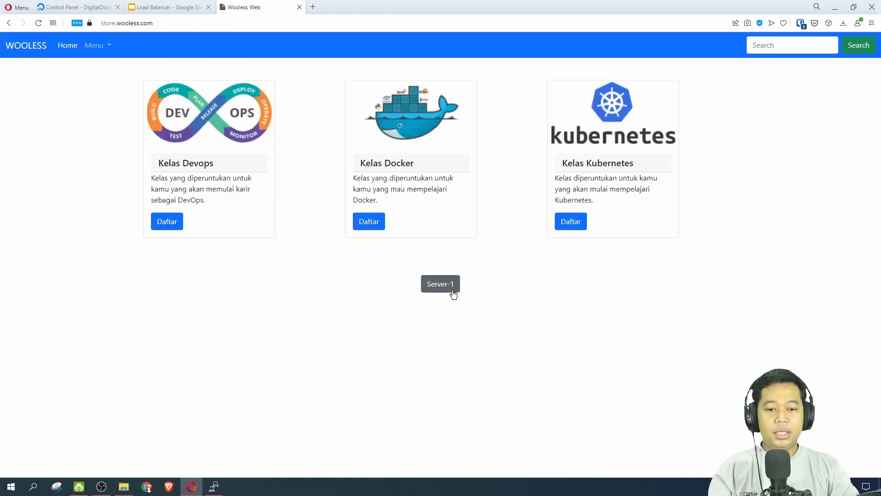
{"action": "left_click", "coordinate": [213, 487]}
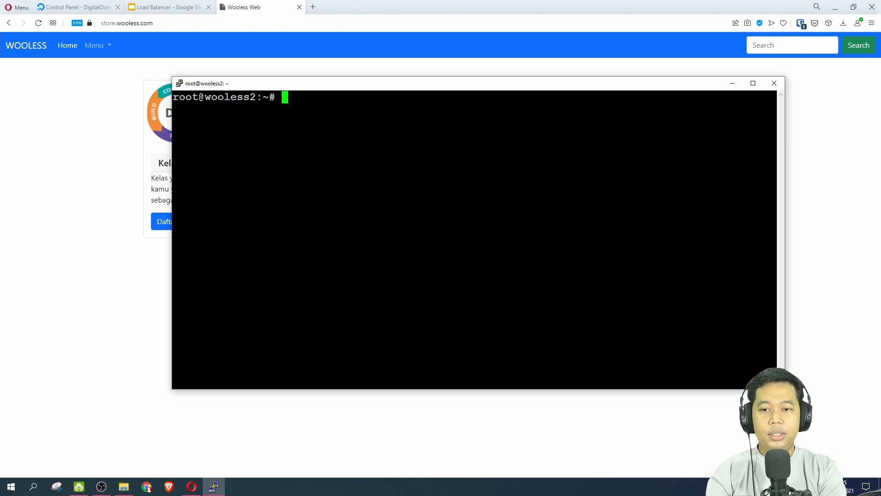
{"action": "type", "text": "sudo vi /"}
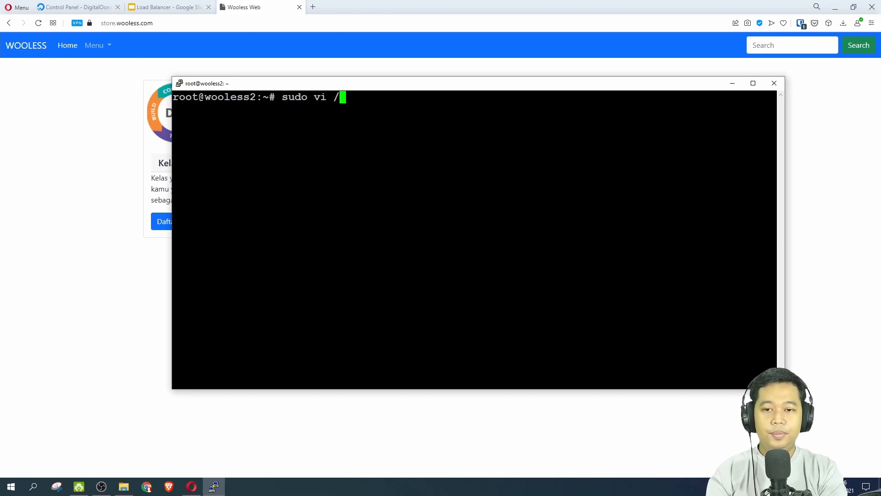
{"action": "type", "text": "var/"}
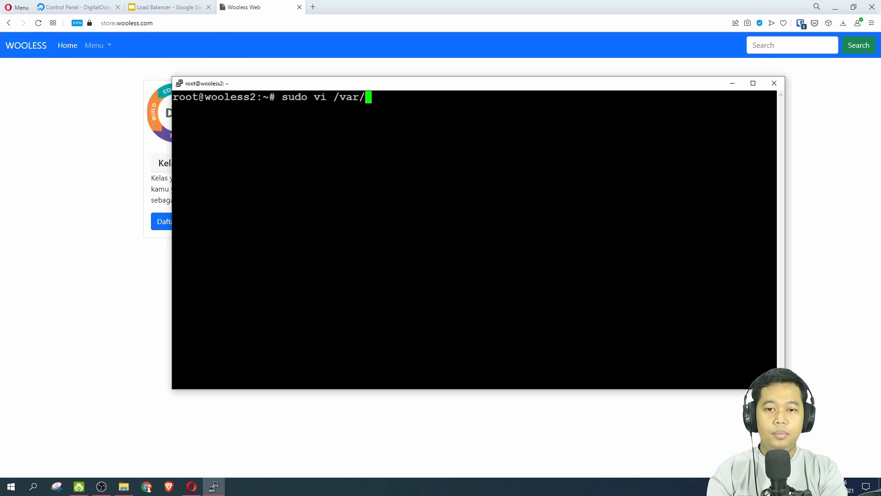
{"action": "type", "text": "www/html/"}
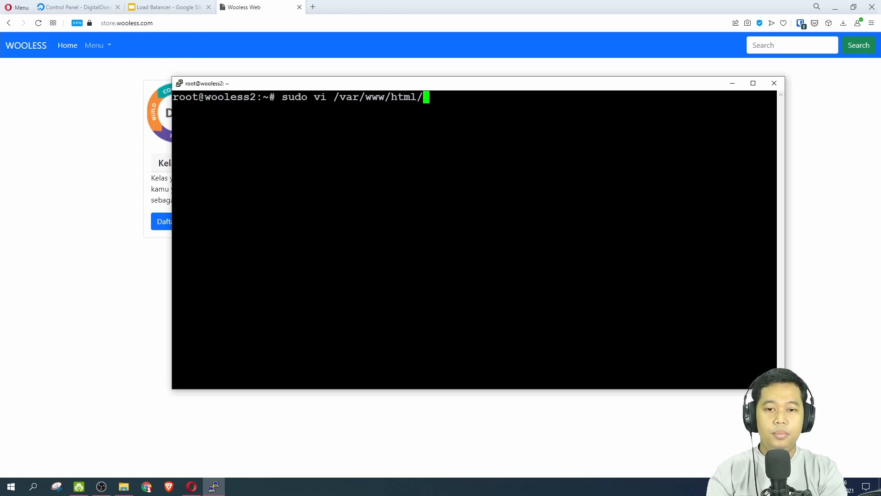
{"action": "type", "text": "in"}
{"action": "key", "text": "Tab"}
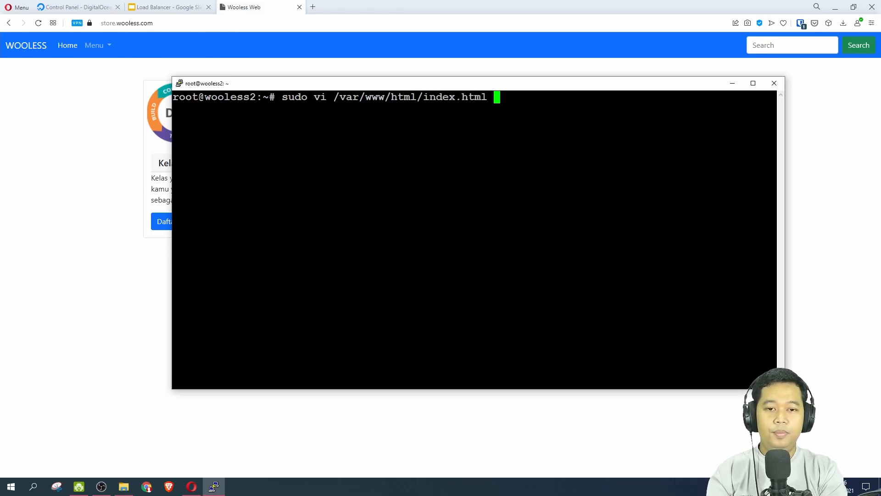
{"action": "key", "text": "Return"}
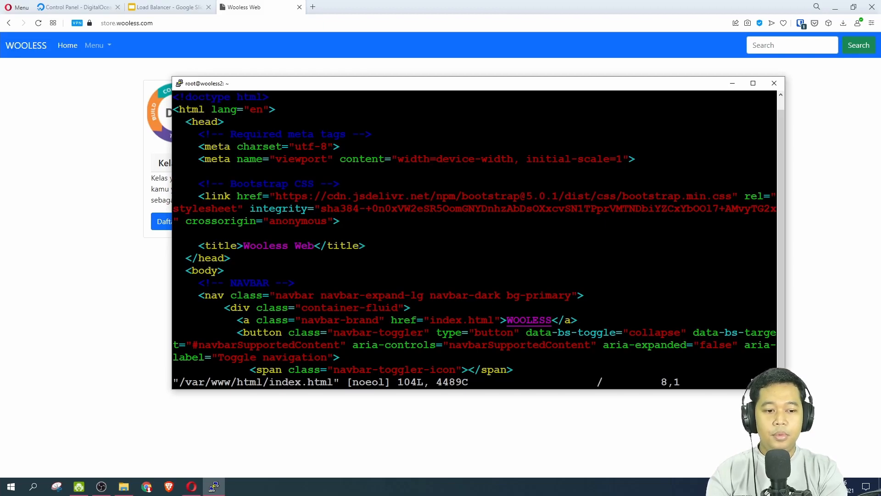
Search index.html for "Server" to reach the footer button's label.
{"action": "type", "text": "/Server"}
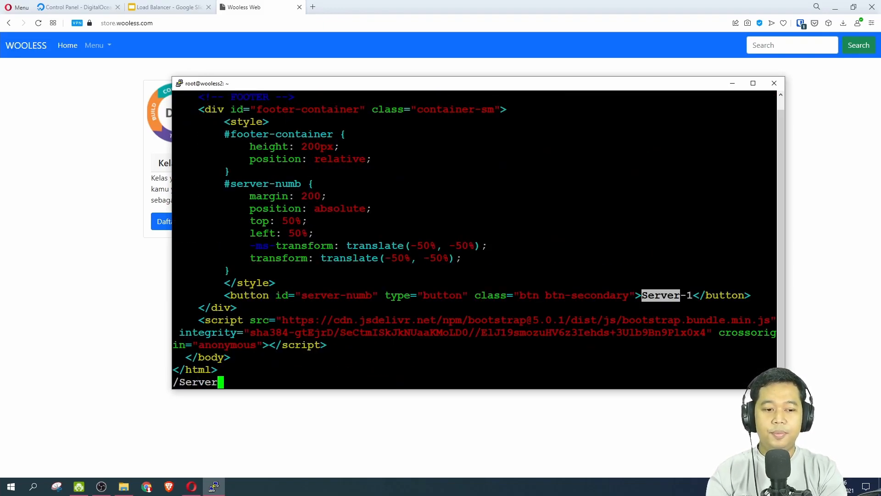
{"action": "key", "text": "Return"}
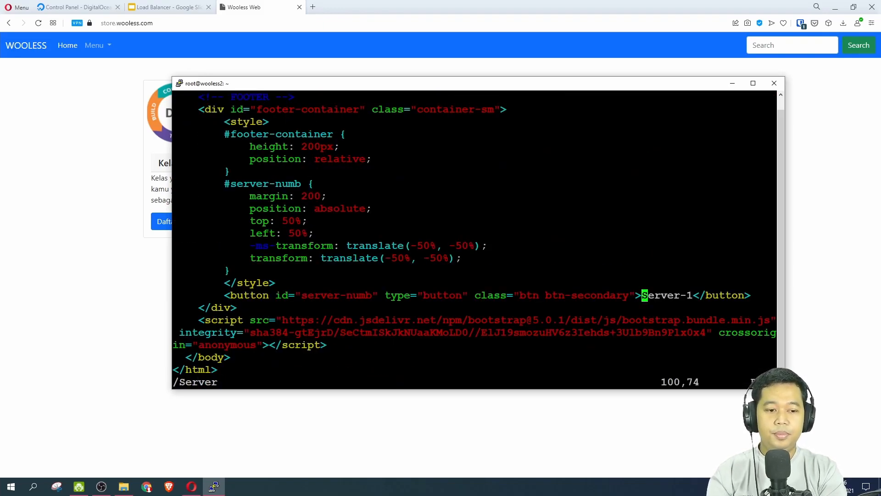
Change the footer button's label in index.html to Server-2.
{"action": "key", "text": "i"}
{"action": "key", "text": "Right"}
{"action": "key", "text": "Right"}
{"action": "key", "text": "Right"}
{"action": "key", "text": "Right"}
{"action": "key", "text": "Right"}
{"action": "key", "text": "Right"}
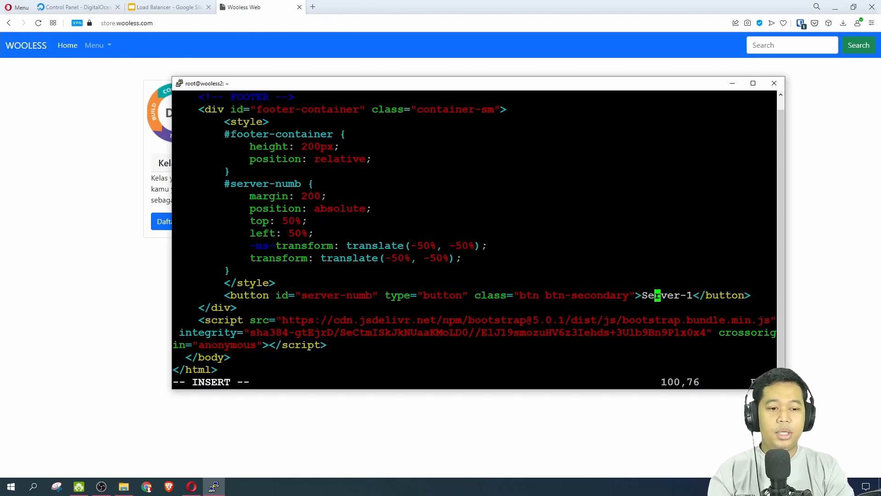
{"action": "key", "text": "Right"}
{"action": "key", "text": "Right"}
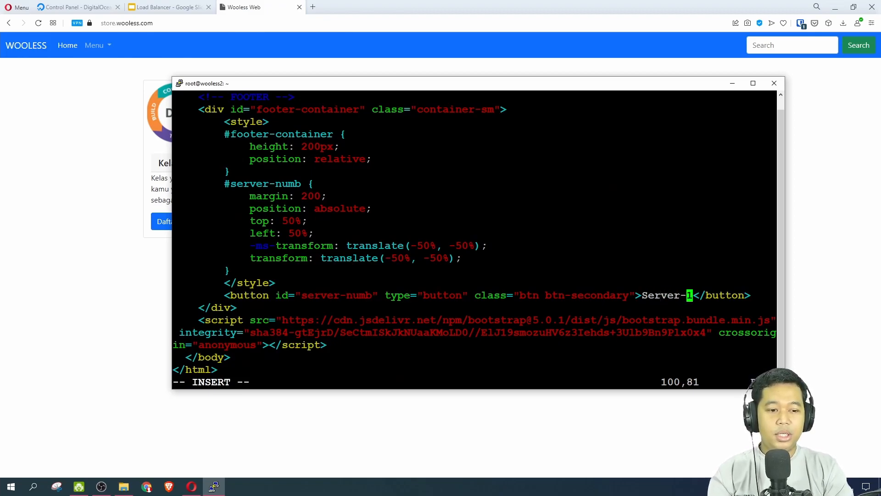
{"action": "key", "text": "BackSpace"}
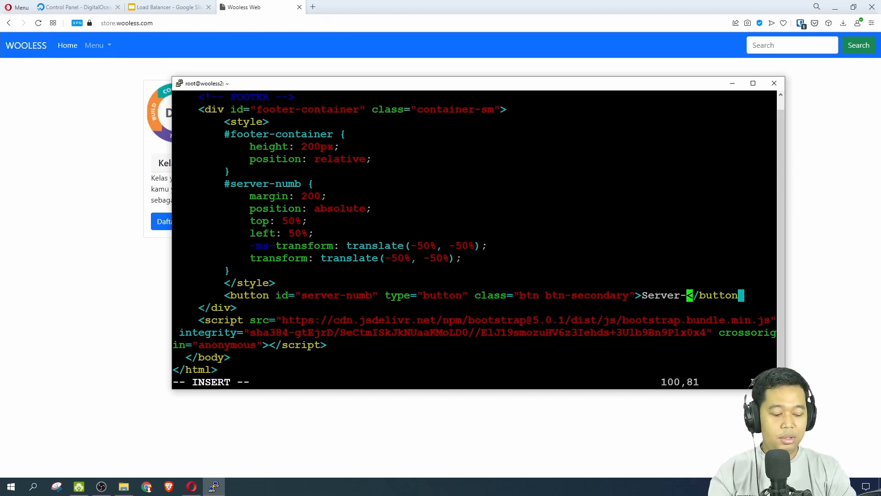
{"action": "type", "text": "2"}
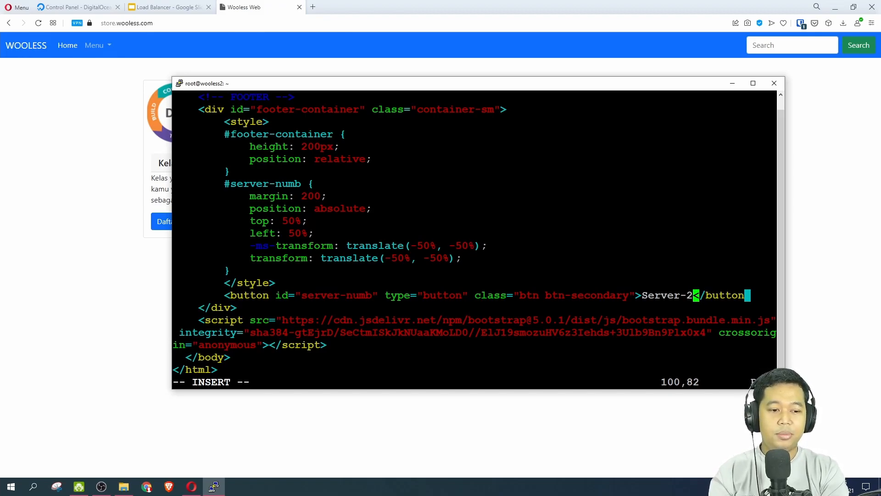
{"action": "key", "text": "Escape"}
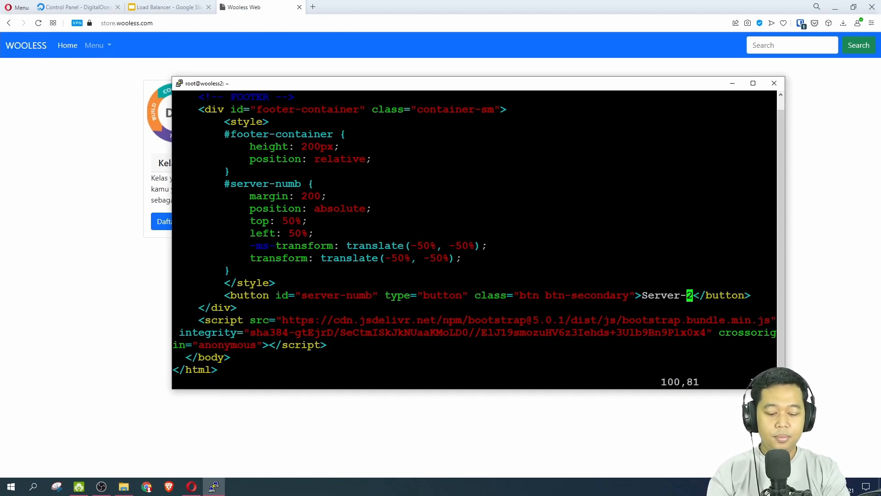
Go to the end of index.html, force-save the file and quit vi.
{"action": "key", "text": "shift+g"}
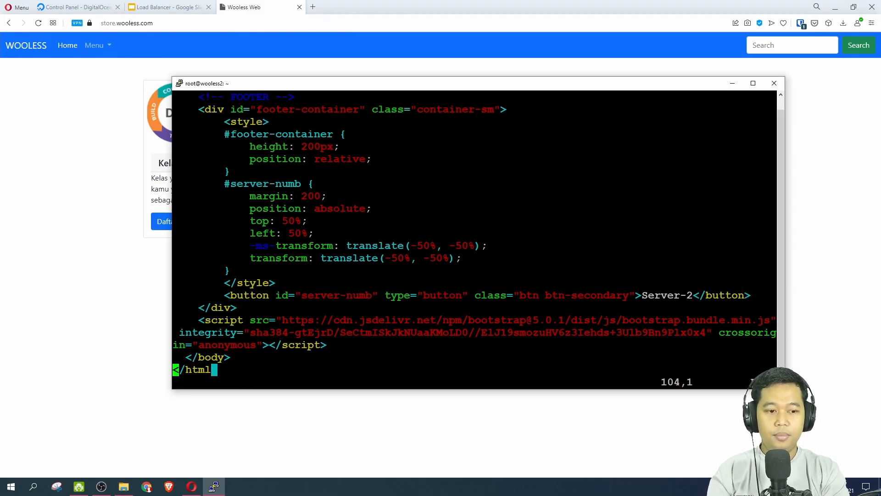
{"action": "key", "text": "shift+semicolon"}
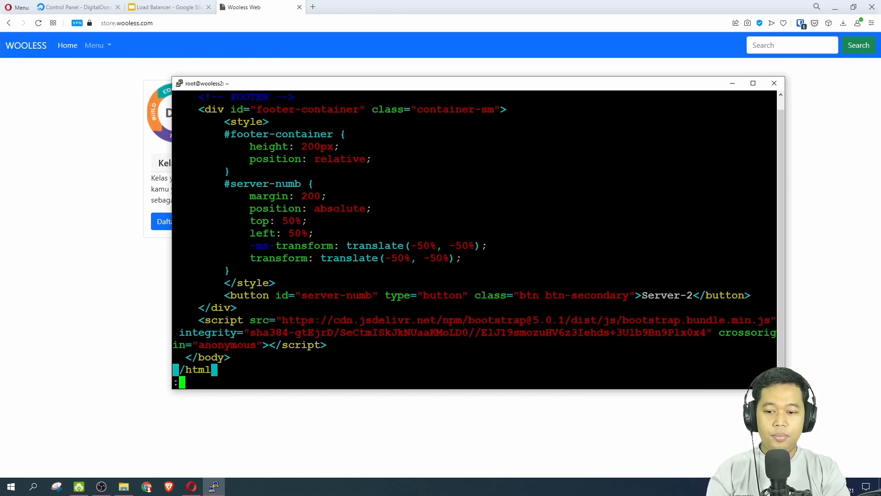
{"action": "type", "text": "wq!"}
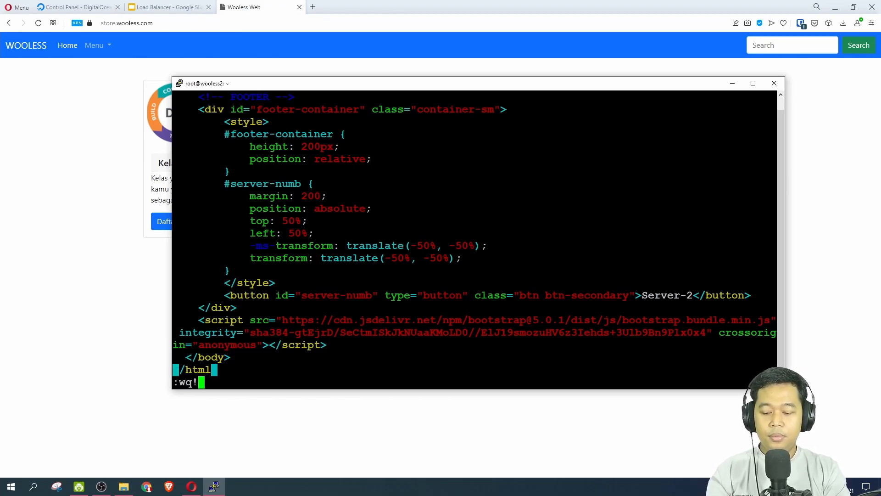
{"action": "key", "text": "Return"}
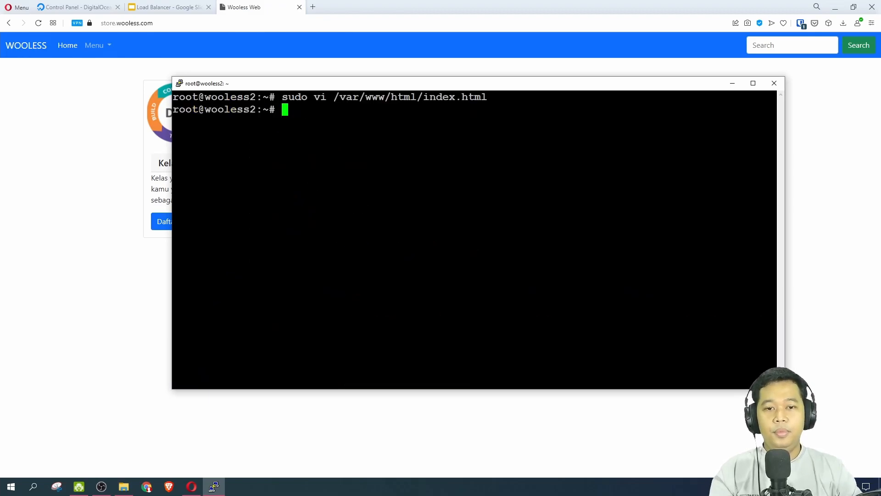
Return to the browser, reload store.wooless.com several times to compare the server label, and show the DEMO diagram in the Load Balancer slides.
{"action": "left_click", "coordinate": [81, 128]}
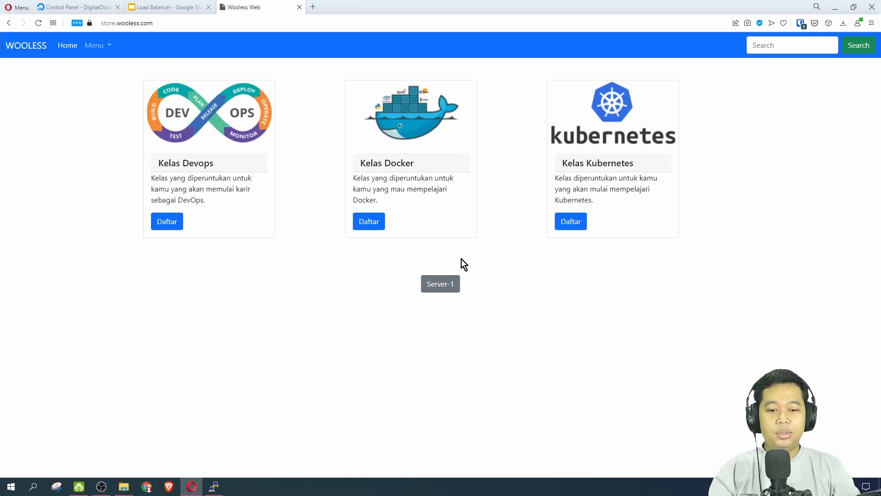
{"action": "left_click", "coordinate": [38, 29]}
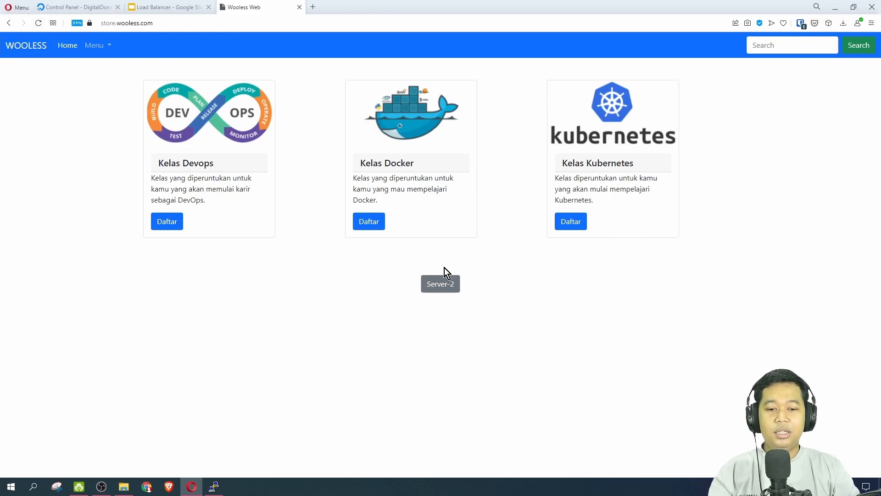
{"action": "left_click", "coordinate": [39, 29]}
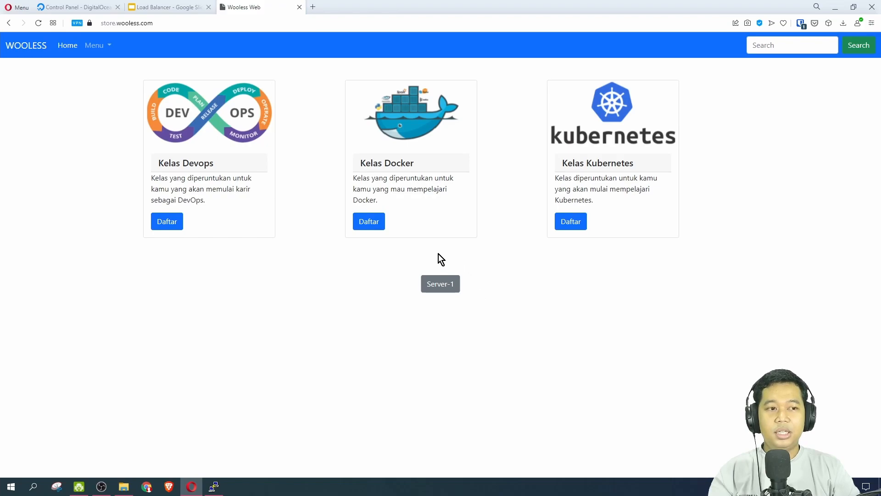
{"action": "left_click", "coordinate": [40, 26]}
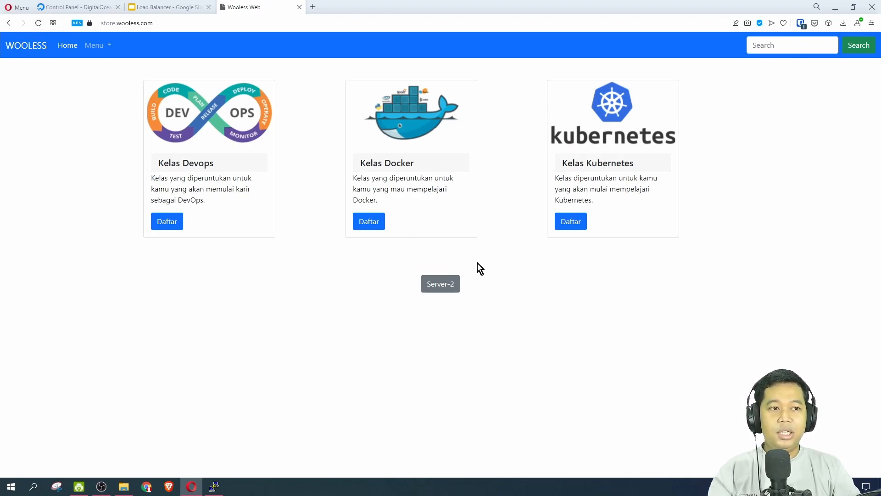
{"action": "left_click", "coordinate": [39, 27]}
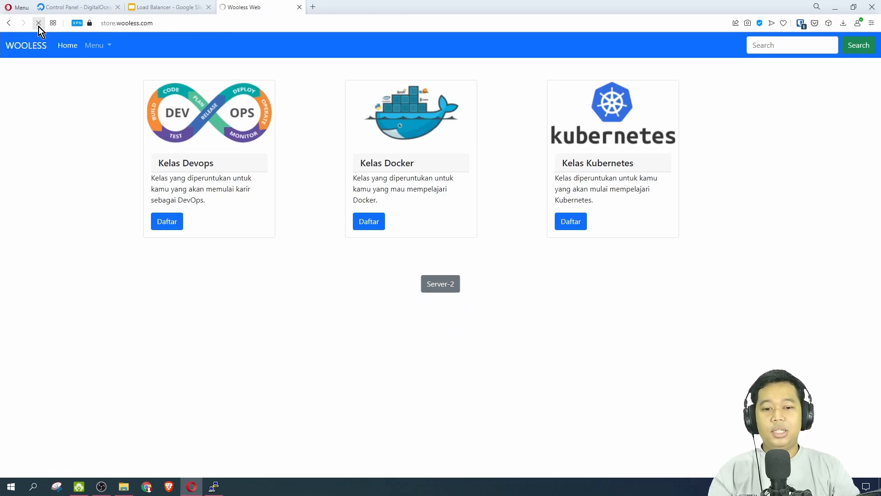
{"action": "left_click", "coordinate": [171, 7]}
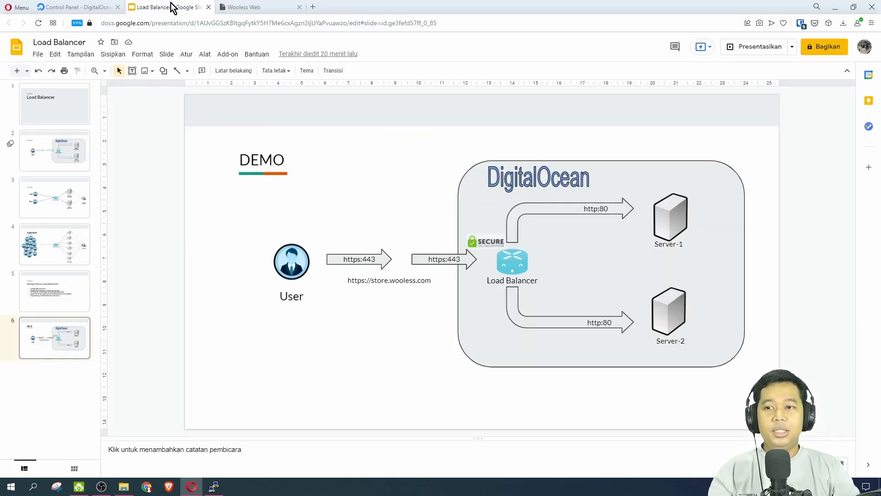